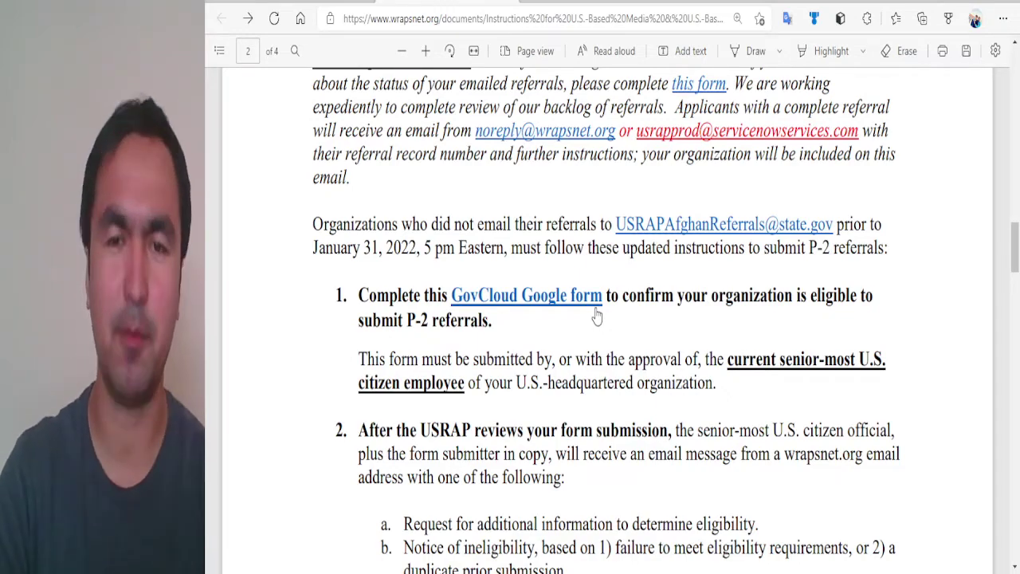
# Review the Instructions paragraph in the PDF about referrals emailed before January 31, 2022 and the status form
pyautogui.scroll(3, 702, 255)
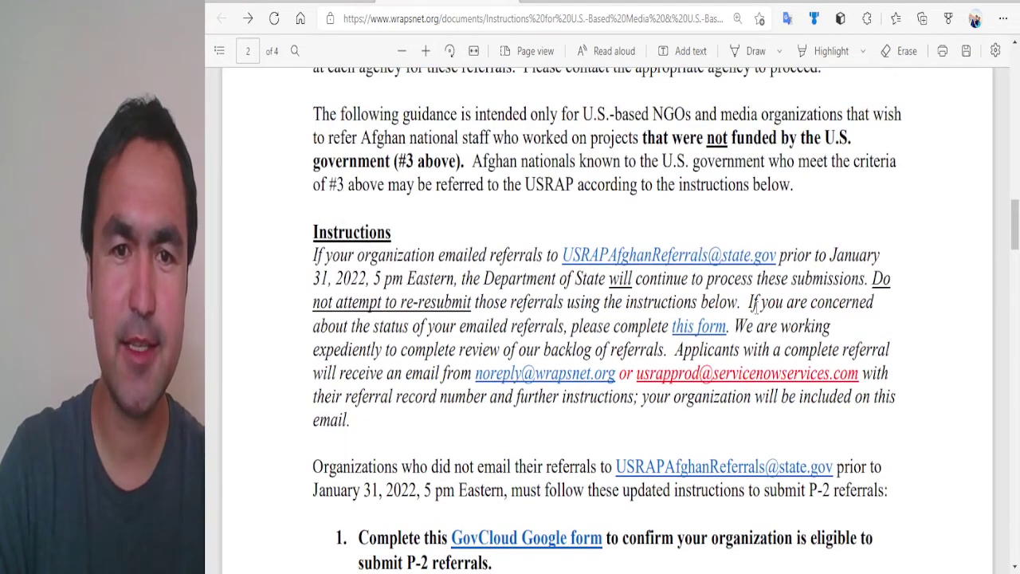
pyautogui.scroll(2, 724, 341)
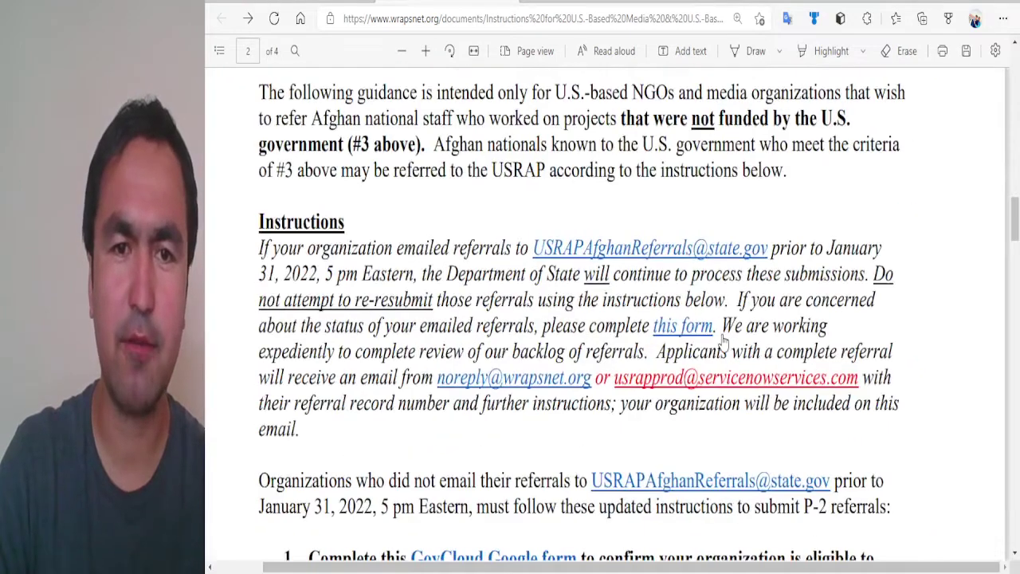
pyautogui.moveTo(262, 253); pyautogui.dragTo(898, 339)
pyautogui.click(902, 331)
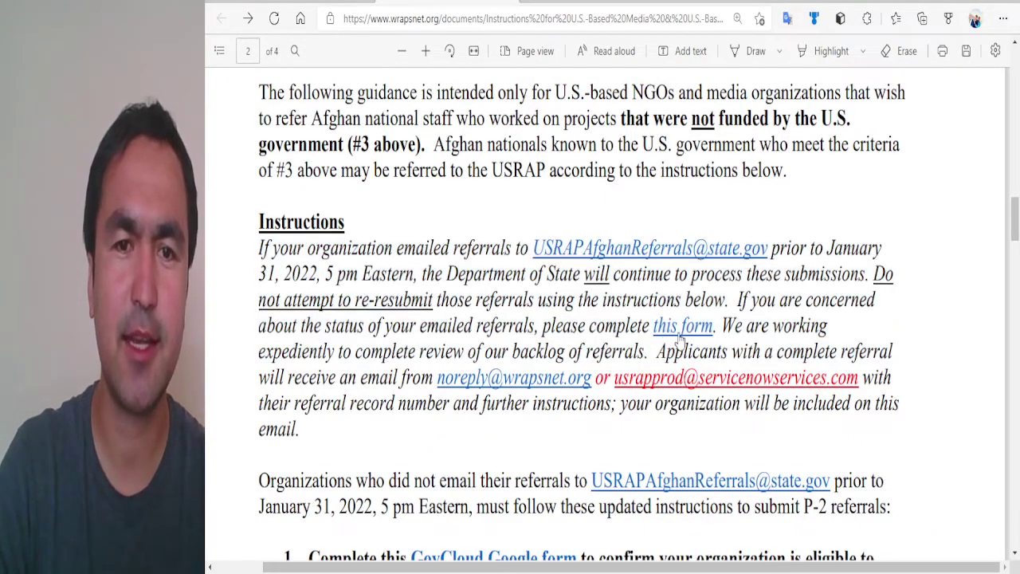
# Switch to the P-2 referral Google Form and read its introduction, highlighting the paragraph on who should complete it
pyautogui.hotkey('ctrl', 'Tab')
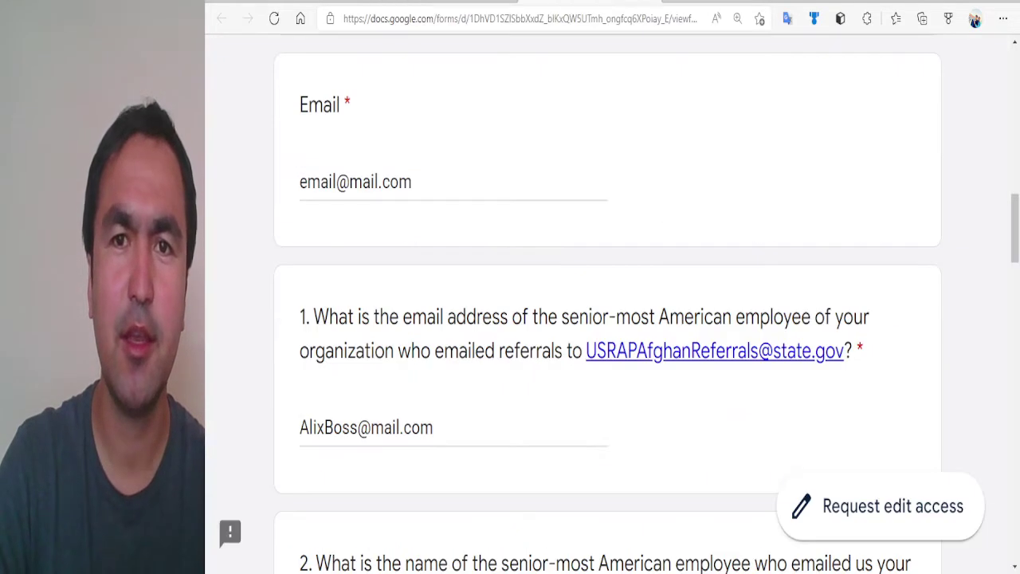
pyautogui.scroll(5, 592, 282)
pyautogui.scroll(5, 578, 142)
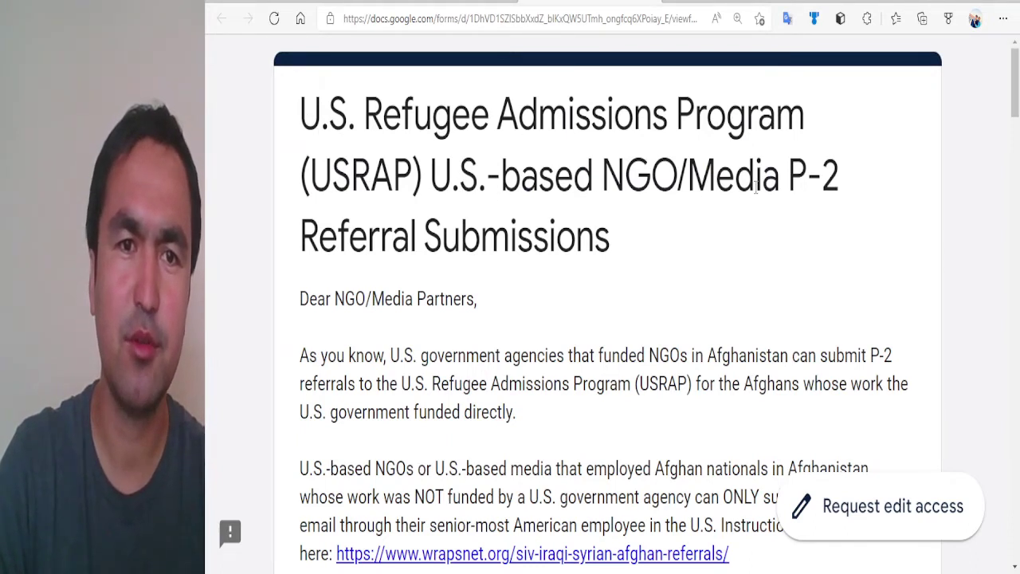
pyautogui.scroll(-6, 487, 259)
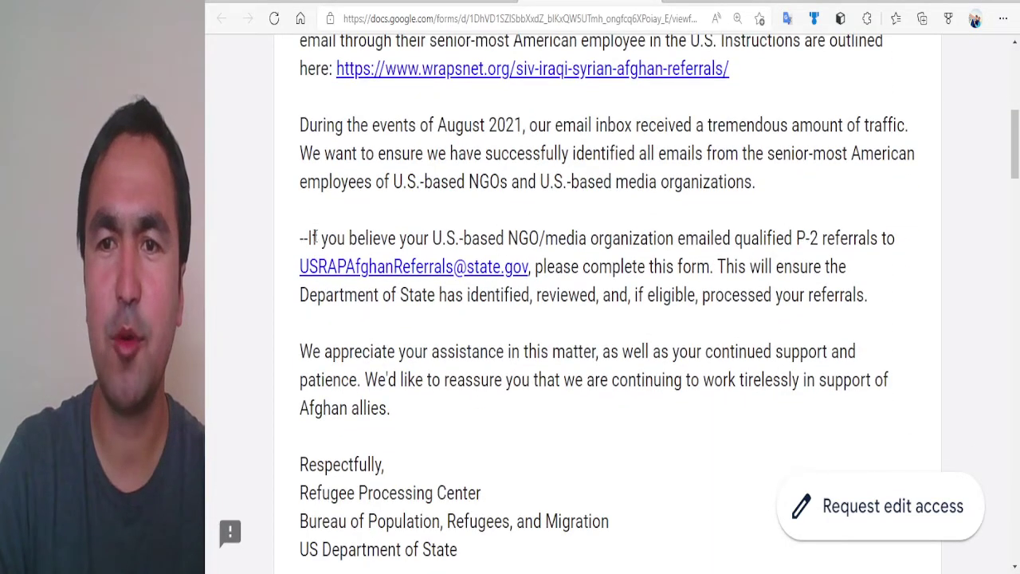
pyautogui.moveTo(306, 238); pyautogui.dragTo(877, 313)
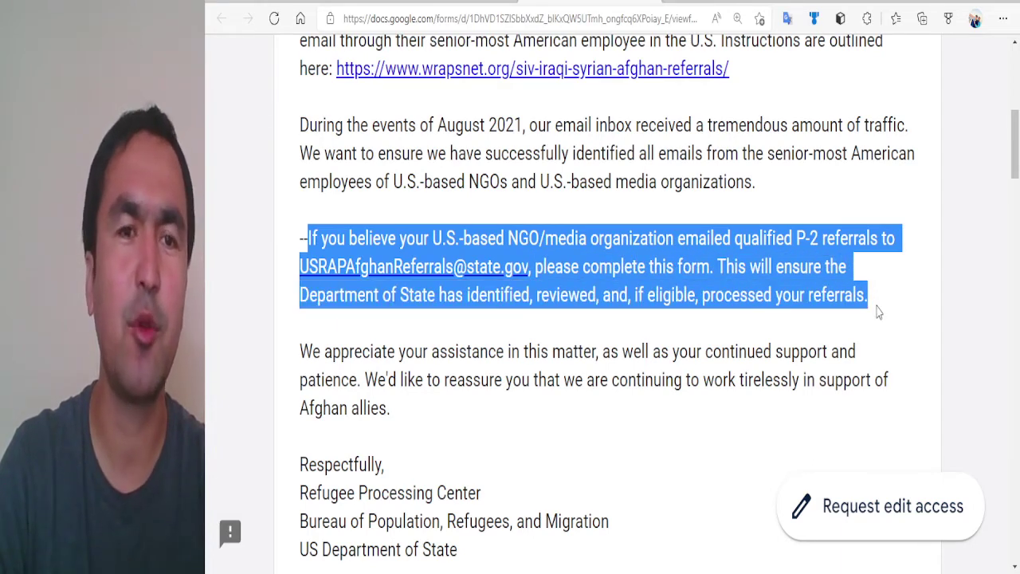
pyautogui.scroll(-1, 757, 313)
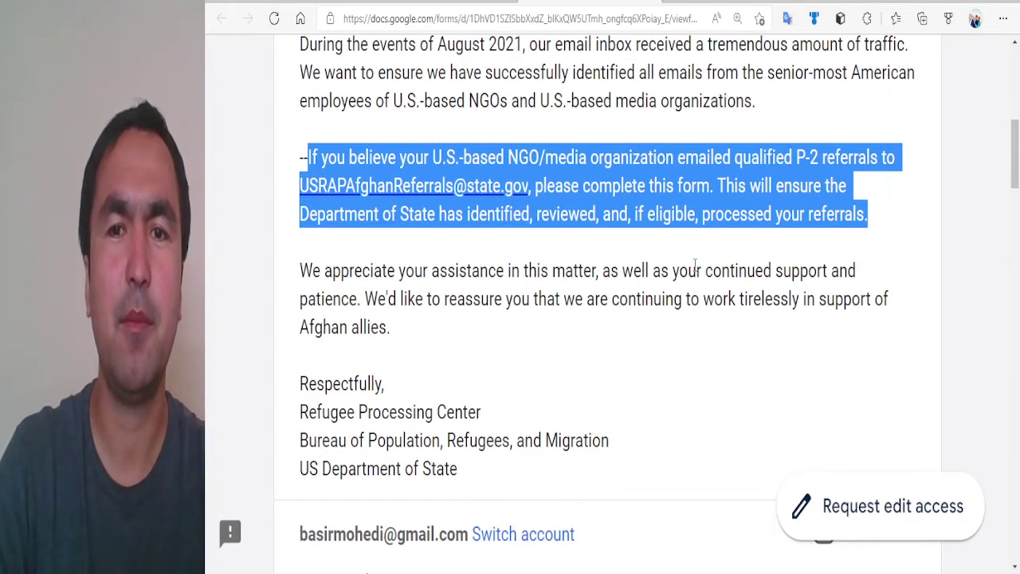
pyautogui.scroll(-4, 695, 264)
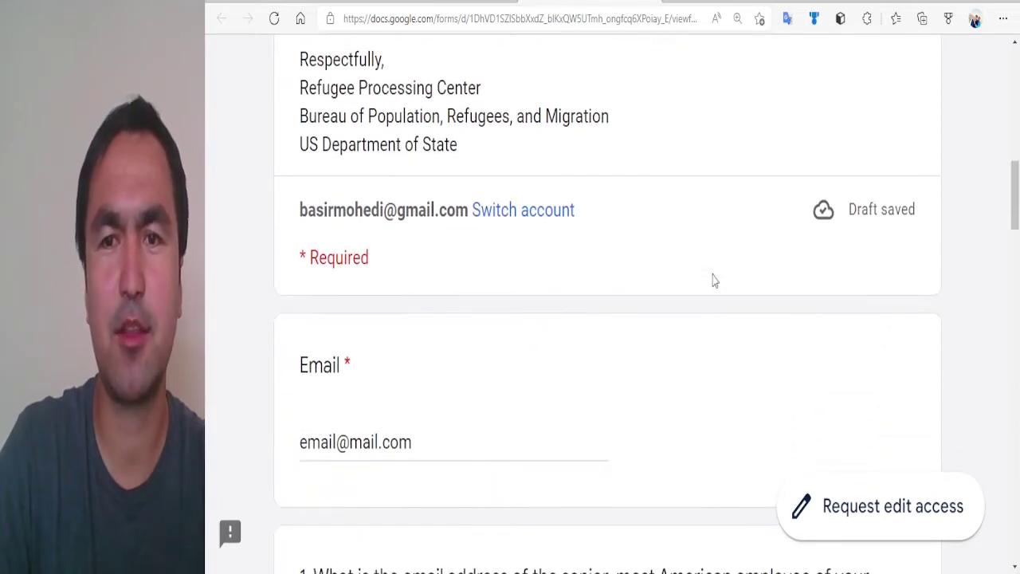
# Examine the form's required Email field and its sample answer
pyautogui.scroll(-2, 711, 279)
pyautogui.scroll(-1, 704, 271)
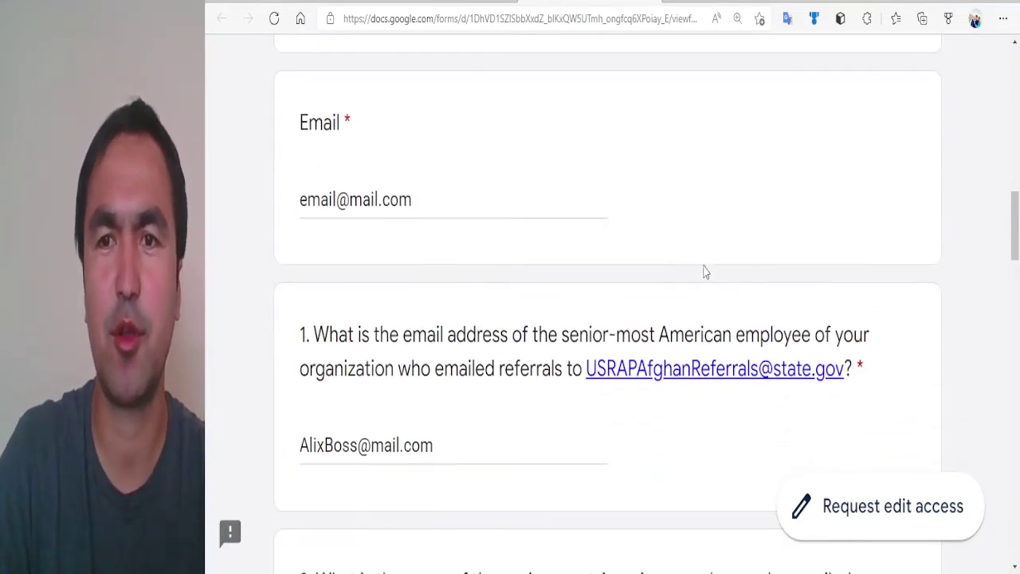
pyautogui.scroll(2, 703, 269)
pyautogui.scroll(-3, 578, 237)
pyautogui.scroll(1, 466, 186)
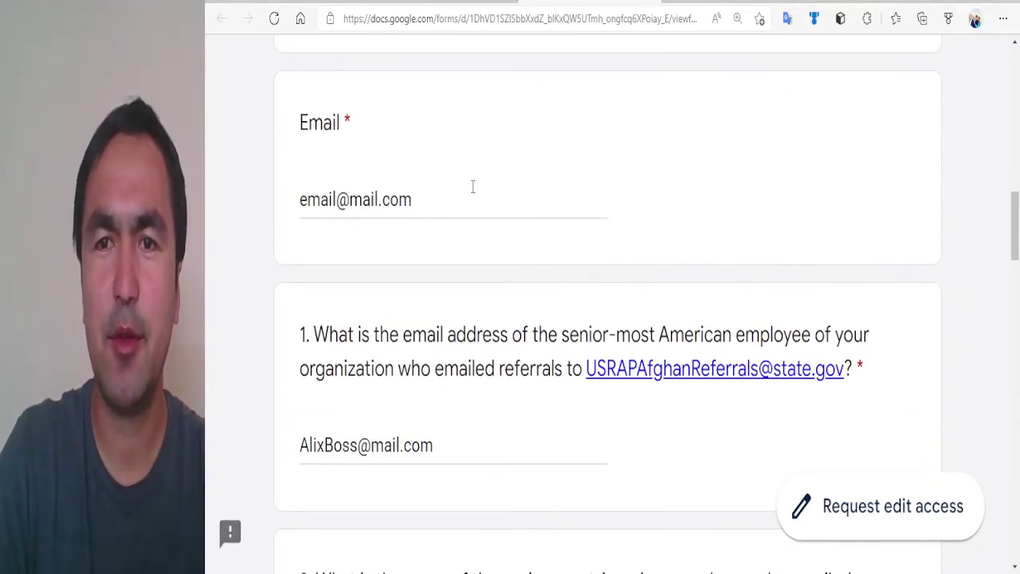
pyautogui.hotkey('ctrl', '-')
pyautogui.click(473, 187)
pyautogui.moveTo(464, 184); pyautogui.dragTo(296, 189)
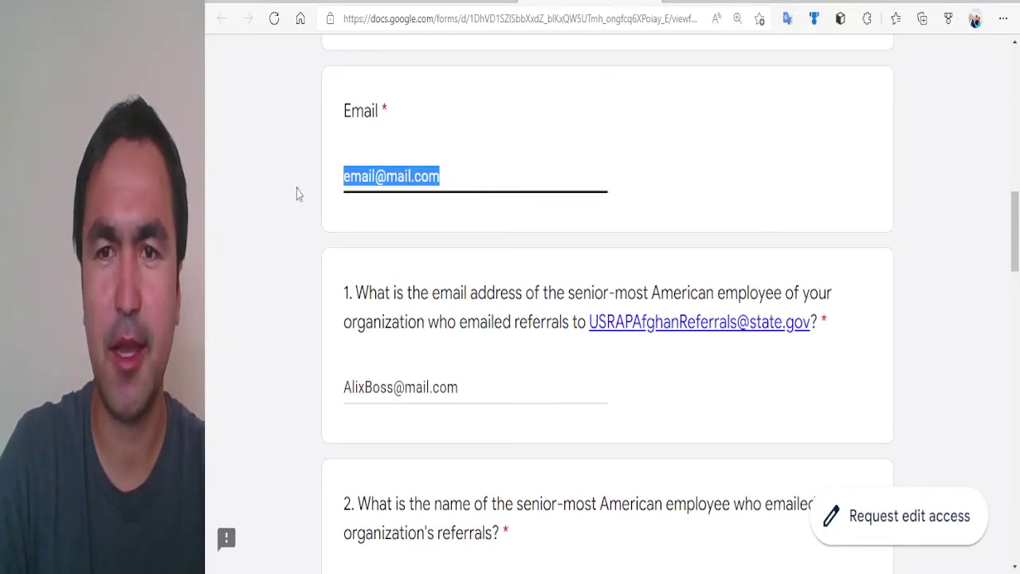
pyautogui.click(212, 216)
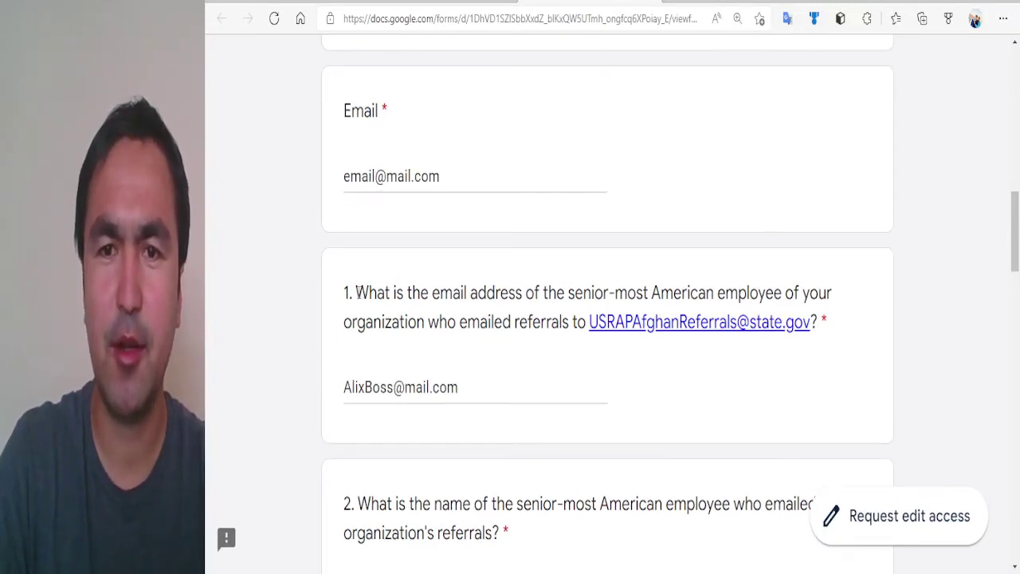
# Examine question 1 on the senior-most American employee's email address, including the sample answer
pyautogui.moveTo(353, 292); pyautogui.dragTo(834, 332)
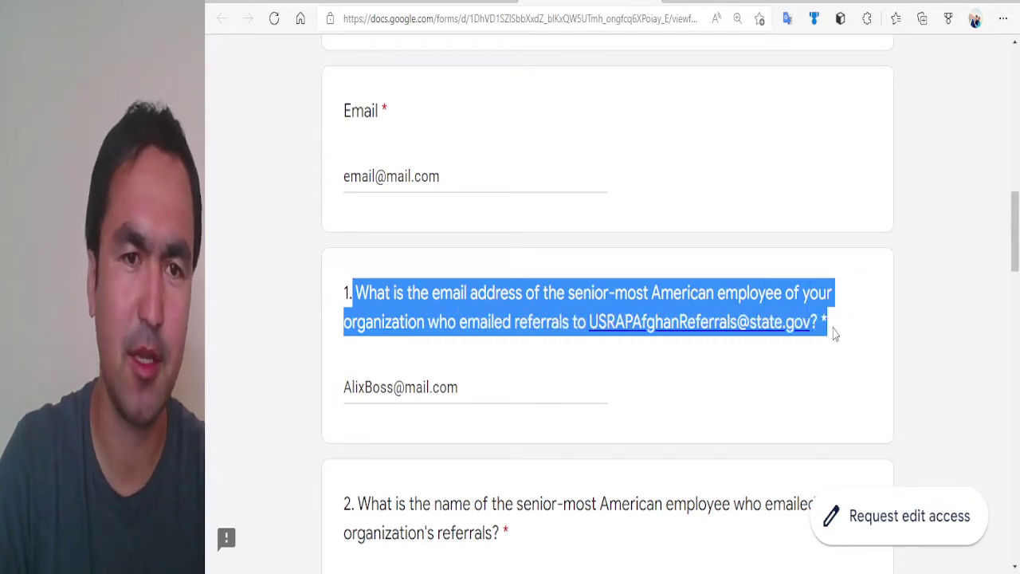
pyautogui.click(835, 334)
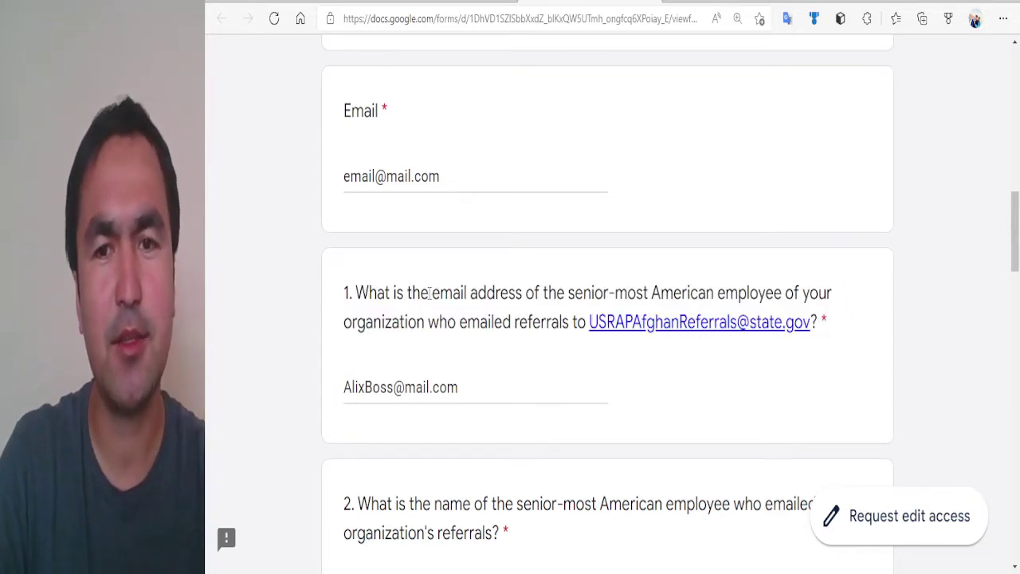
pyautogui.click(599, 320)
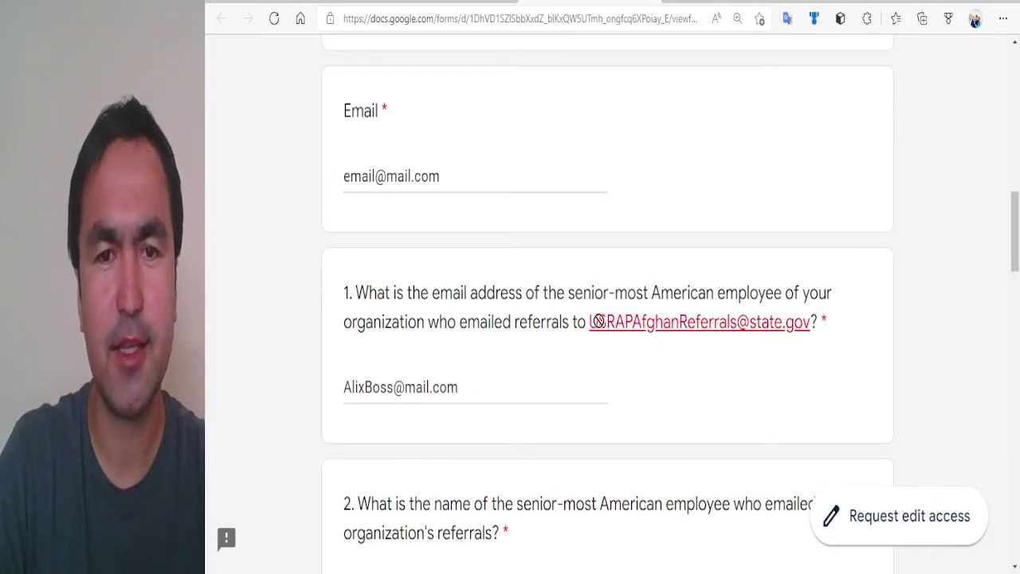
pyautogui.moveTo(599, 320); pyautogui.dragTo(802, 342)
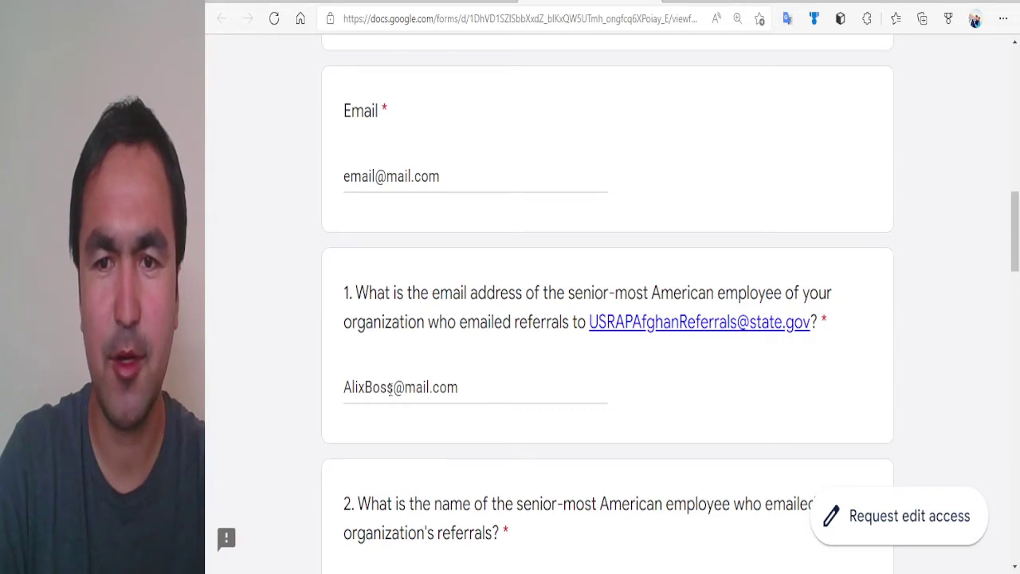
pyautogui.moveTo(392, 388); pyautogui.dragTo(327, 383)
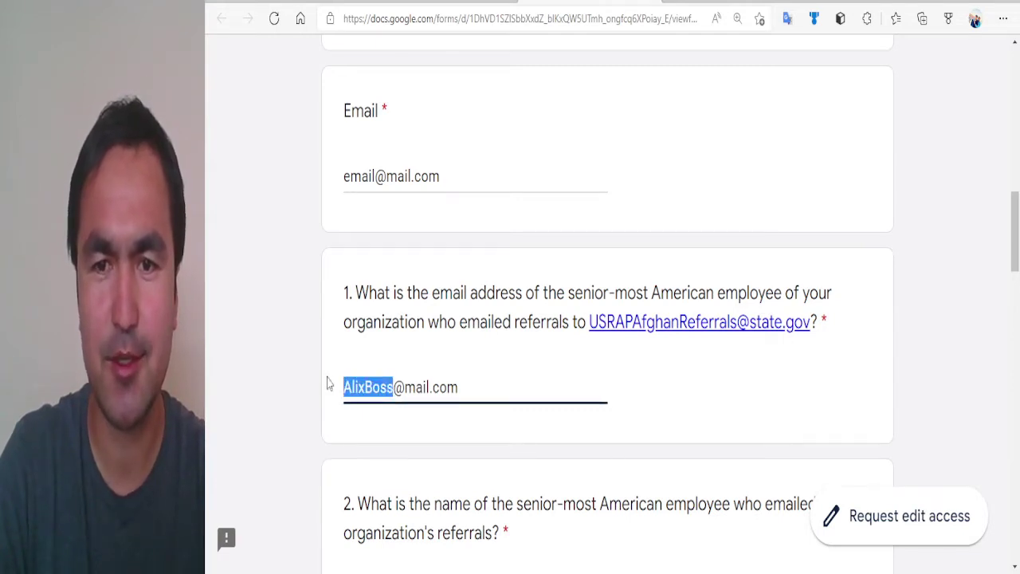
pyautogui.click(221, 394)
pyautogui.scroll(-1, 375, 402)
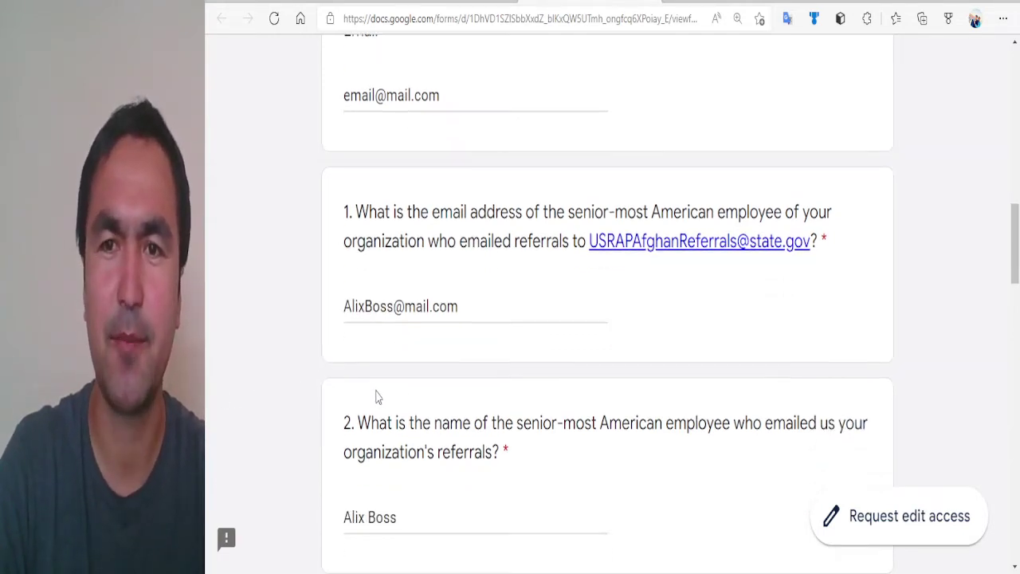
# Examine question 2 on the senior-most American employee's name and compare its sample answer with the email in question 1
pyautogui.moveTo(357, 422); pyautogui.dragTo(824, 448)
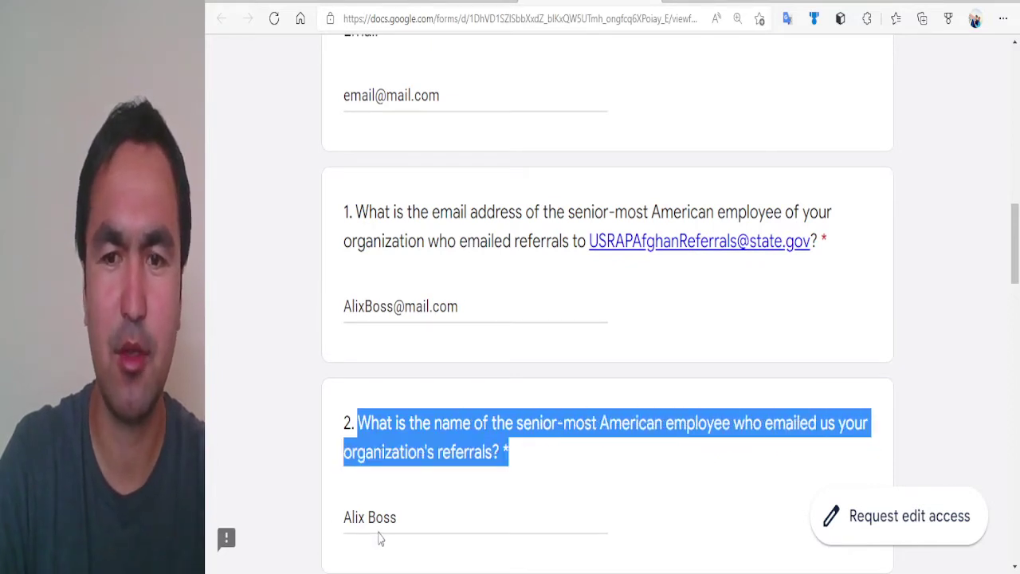
pyautogui.moveTo(380, 539); pyautogui.dragTo(276, 514)
pyautogui.click(253, 495)
pyautogui.click(266, 510)
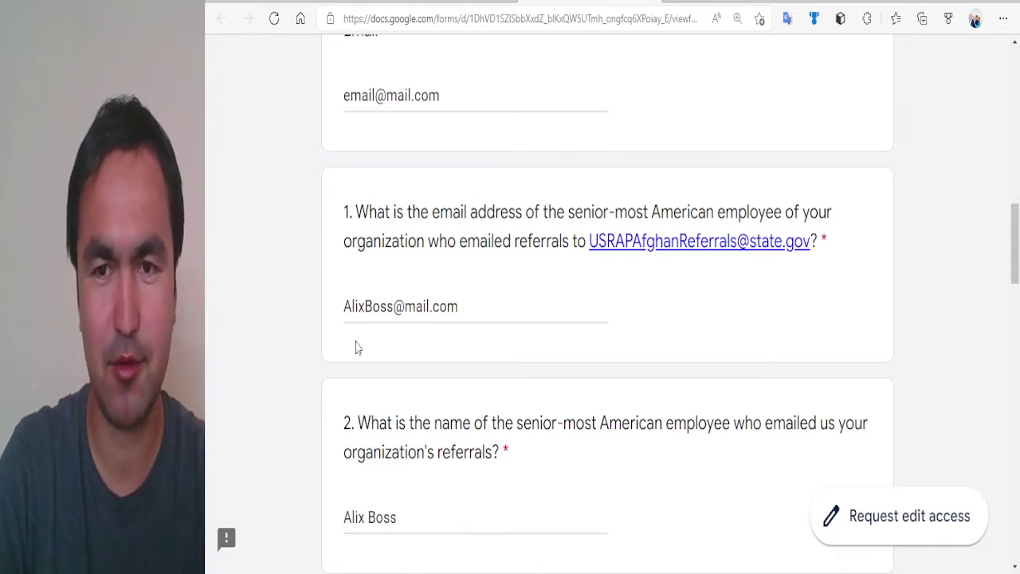
pyautogui.click(390, 306)
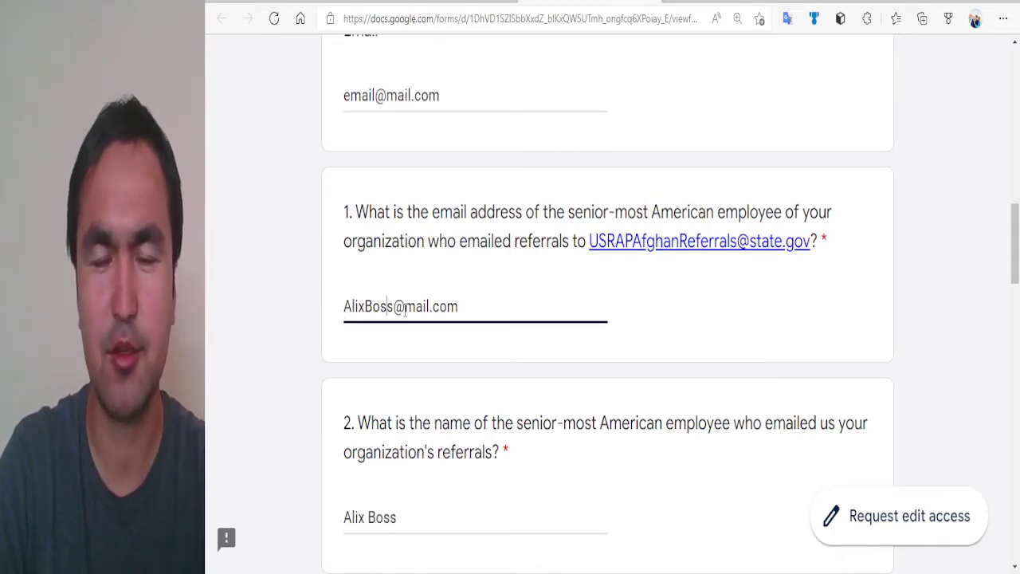
# Examine question 3 on the employee's title and question 4 on the CC'd email address, with their sample answers
pyautogui.scroll(-6, 449, 317)
pyautogui.hotkey('ctrl', '-')
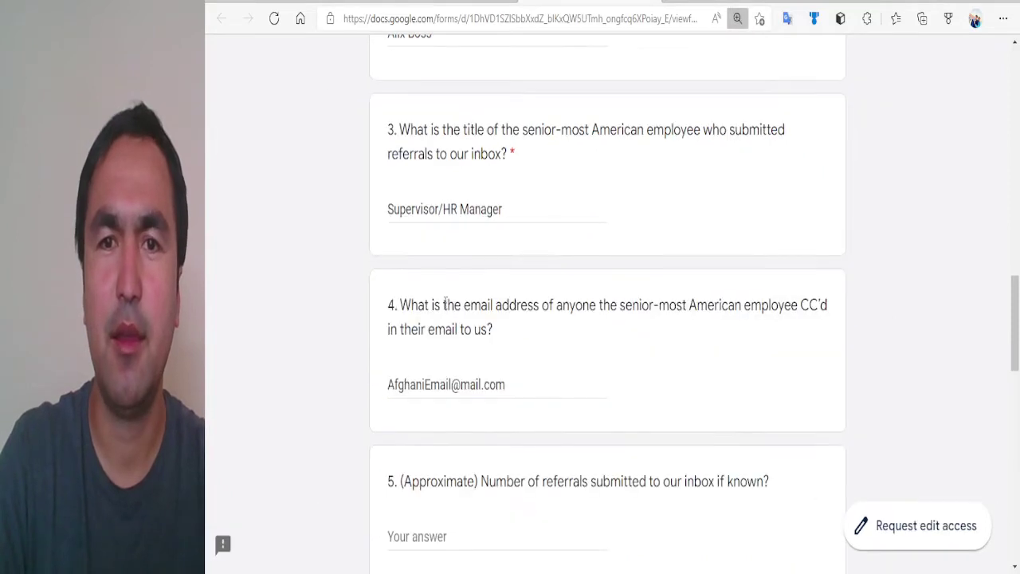
pyautogui.moveTo(400, 130); pyautogui.dragTo(817, 137)
pyautogui.click(791, 139)
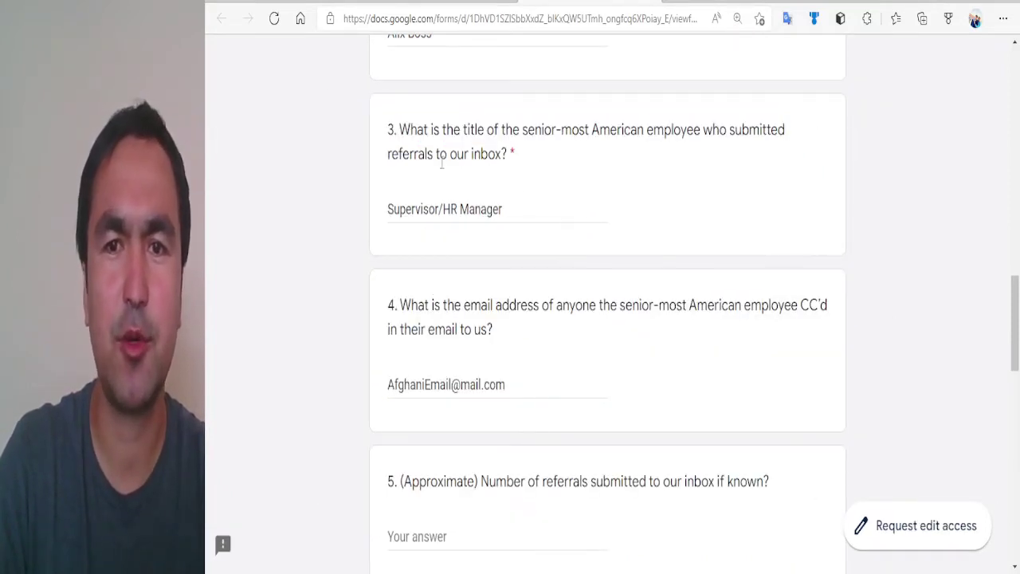
pyautogui.moveTo(437, 209); pyautogui.dragTo(358, 215)
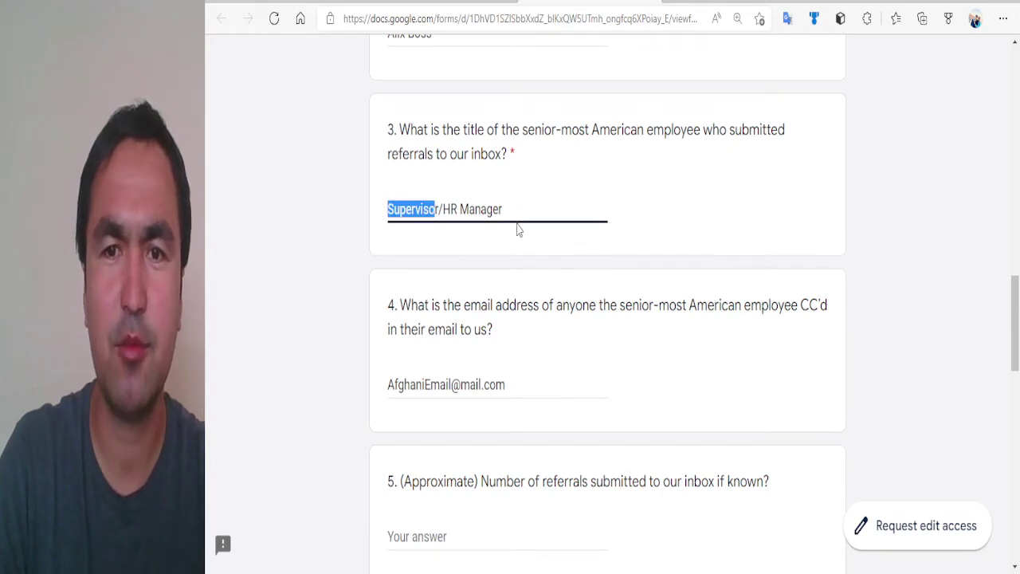
pyautogui.moveTo(503, 208); pyautogui.dragTo(443, 209)
pyautogui.click(617, 233)
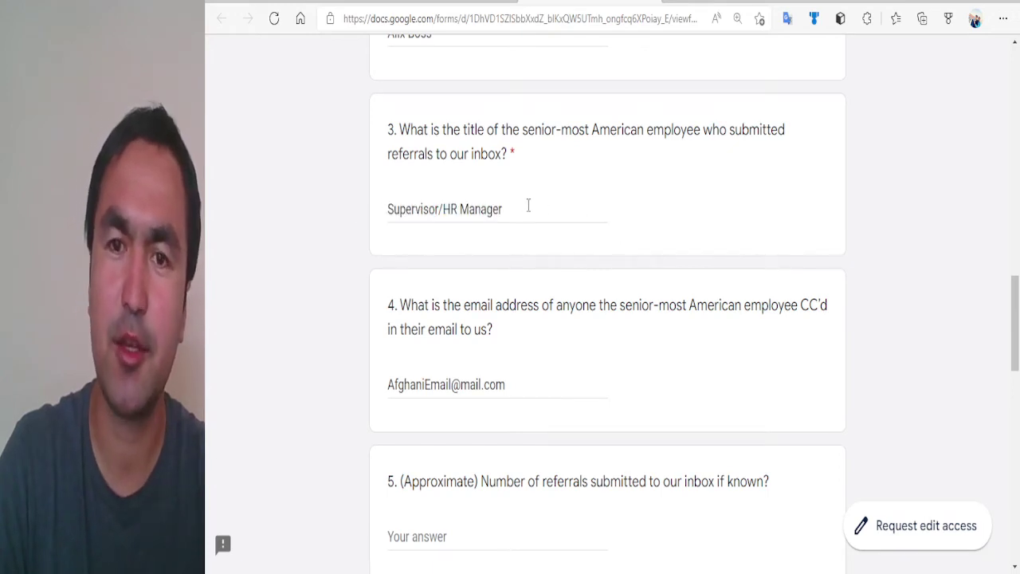
pyautogui.moveTo(510, 208); pyautogui.dragTo(443, 209)
pyautogui.click(601, 231)
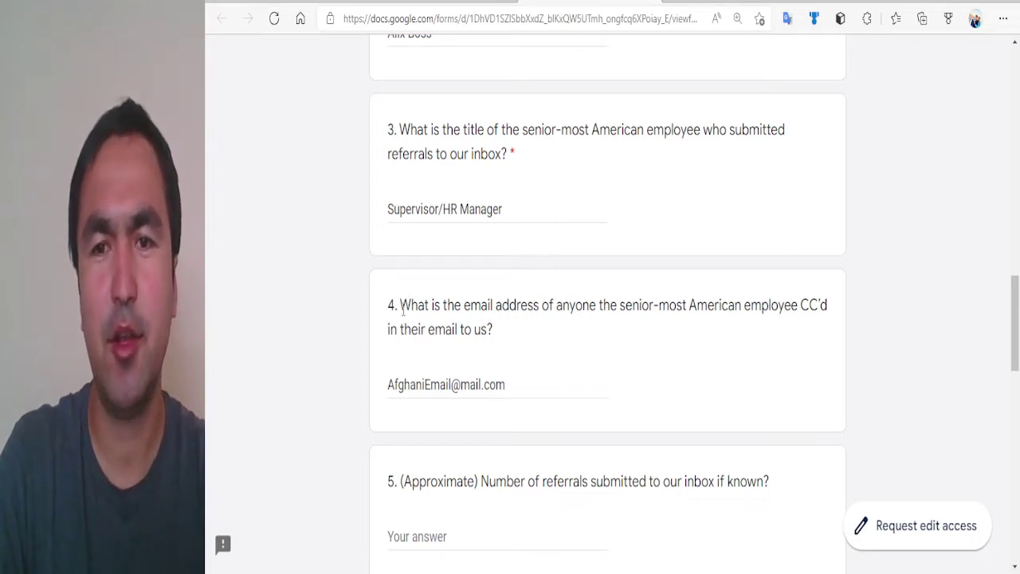
pyautogui.moveTo(517, 388); pyautogui.dragTo(387, 380)
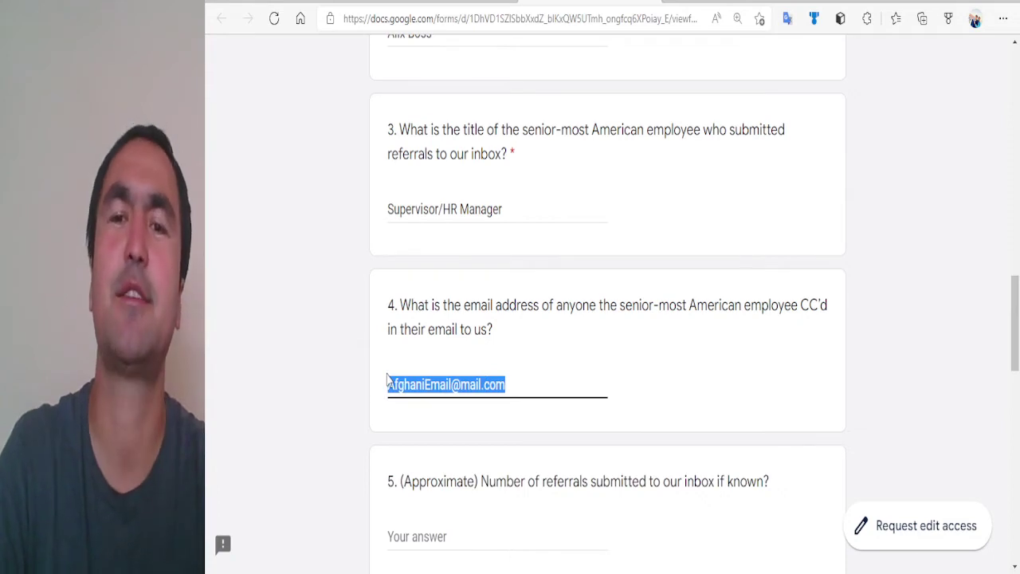
pyautogui.click(332, 381)
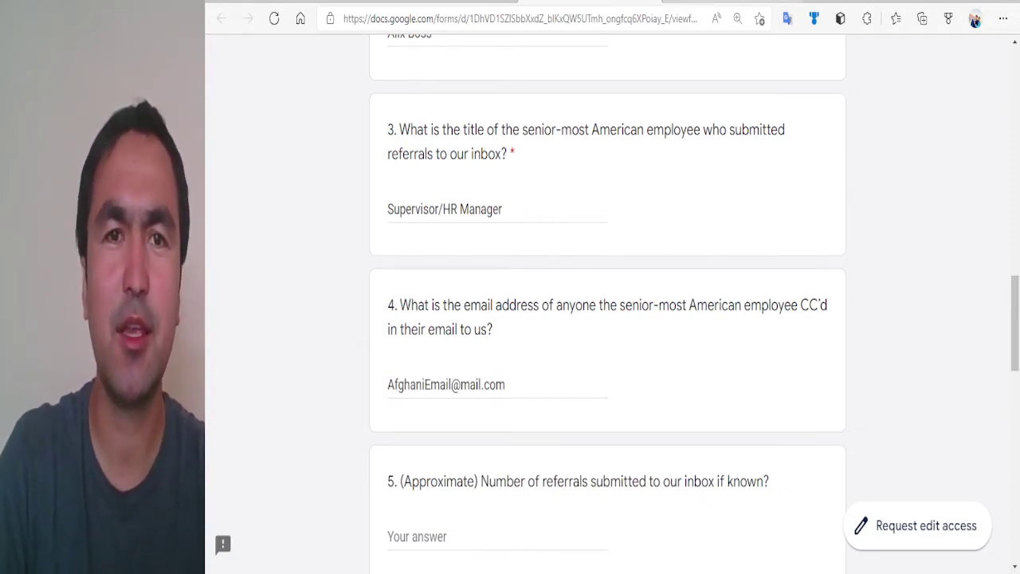
# Switch to the Gmail draft and remove the existing recipient from its Cc line
pyautogui.click(666, 7)
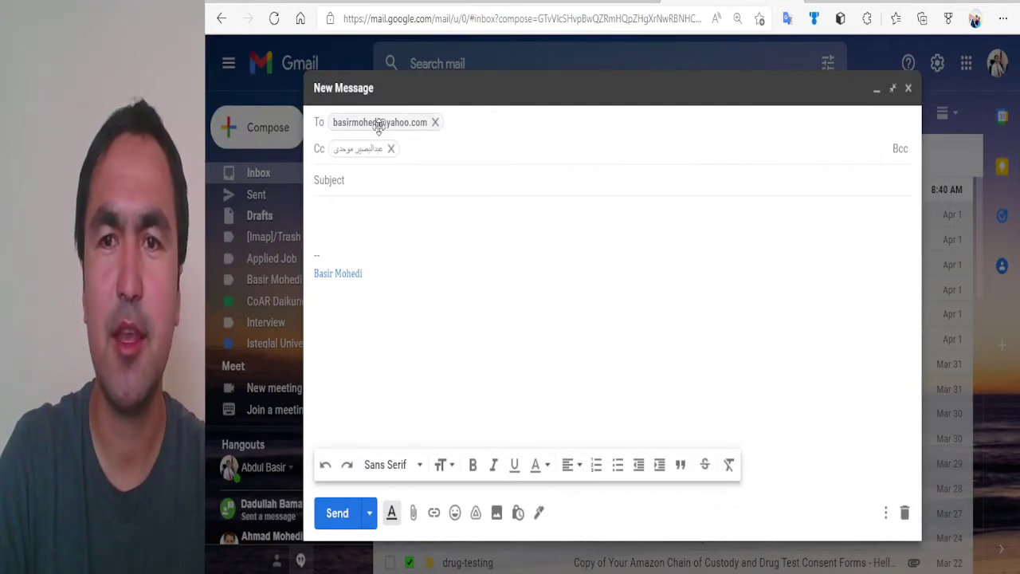
pyautogui.moveTo(379, 126)
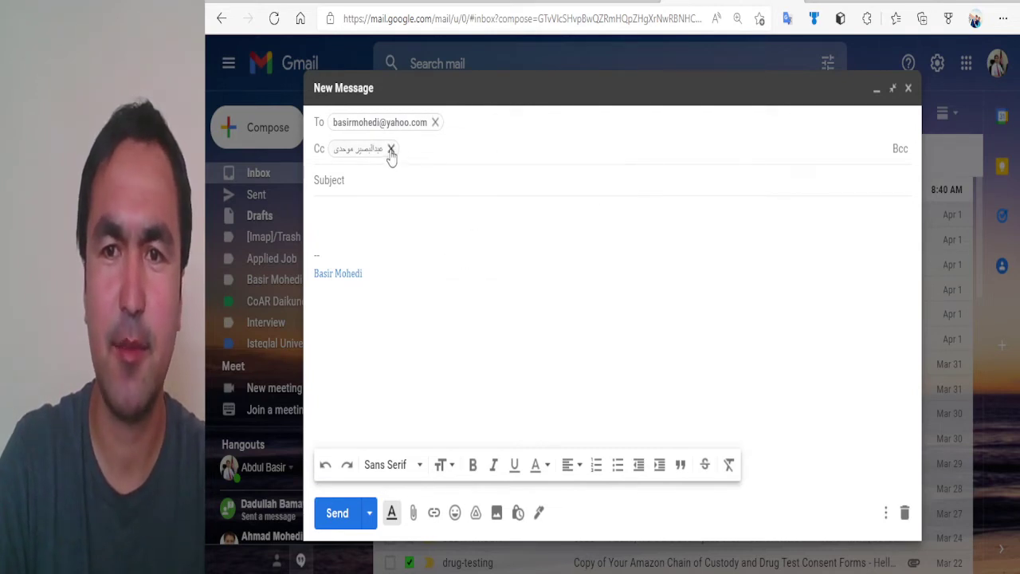
pyautogui.click(392, 148)
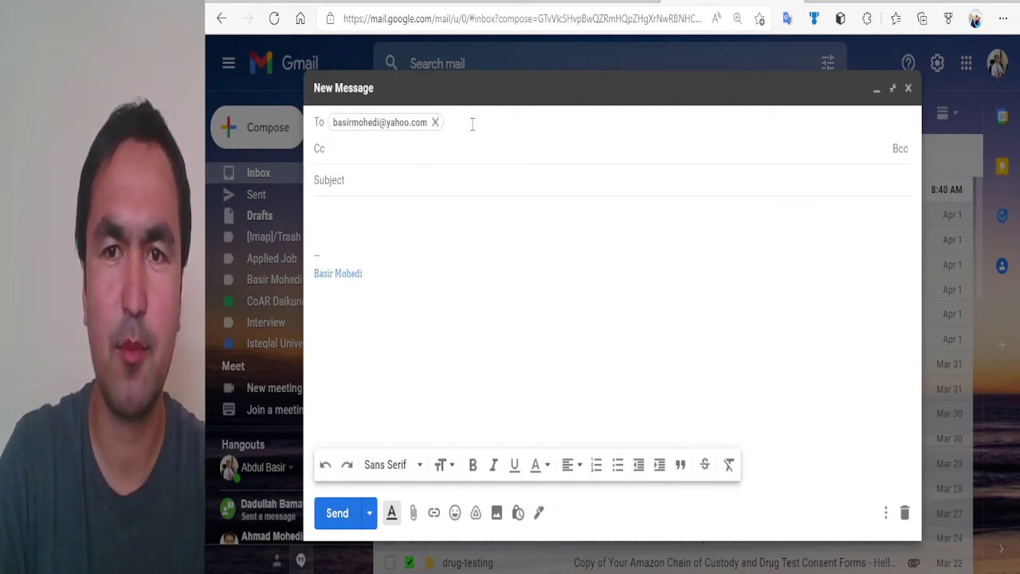
pyautogui.click(318, 151)
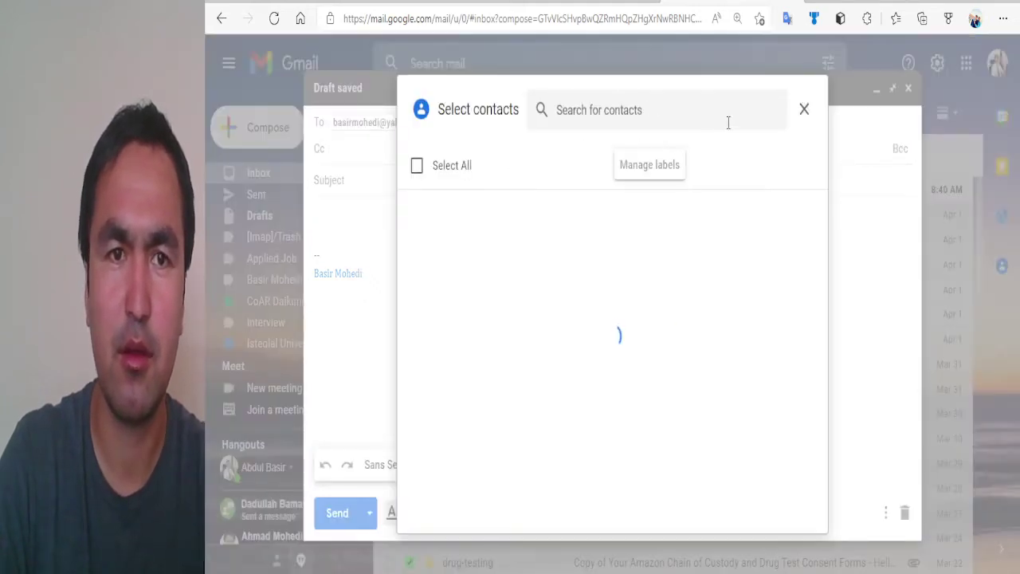
pyautogui.click(803, 106)
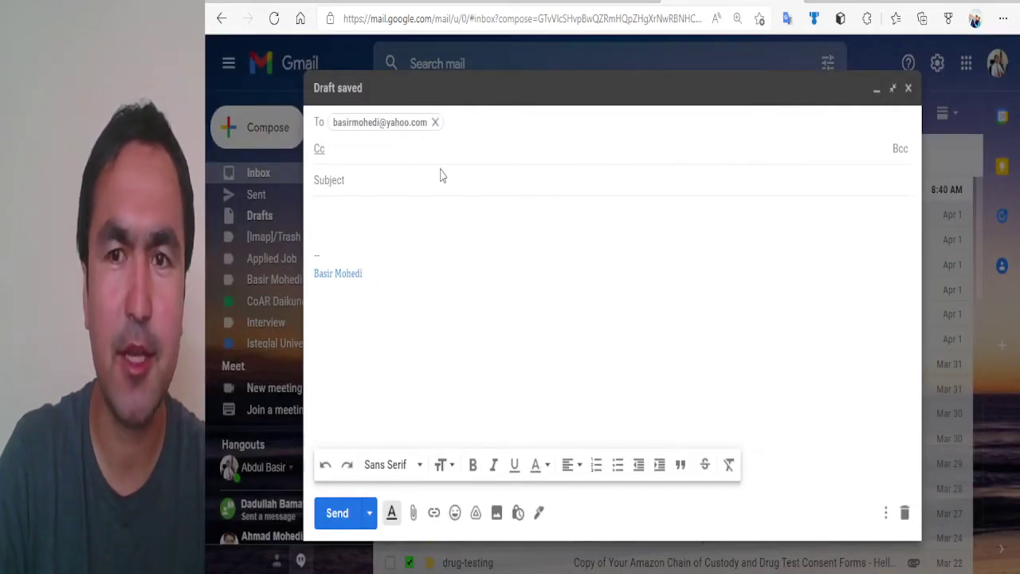
# Add the contact back to the Gmail draft as a Cc recipient
pyautogui.click(367, 140)
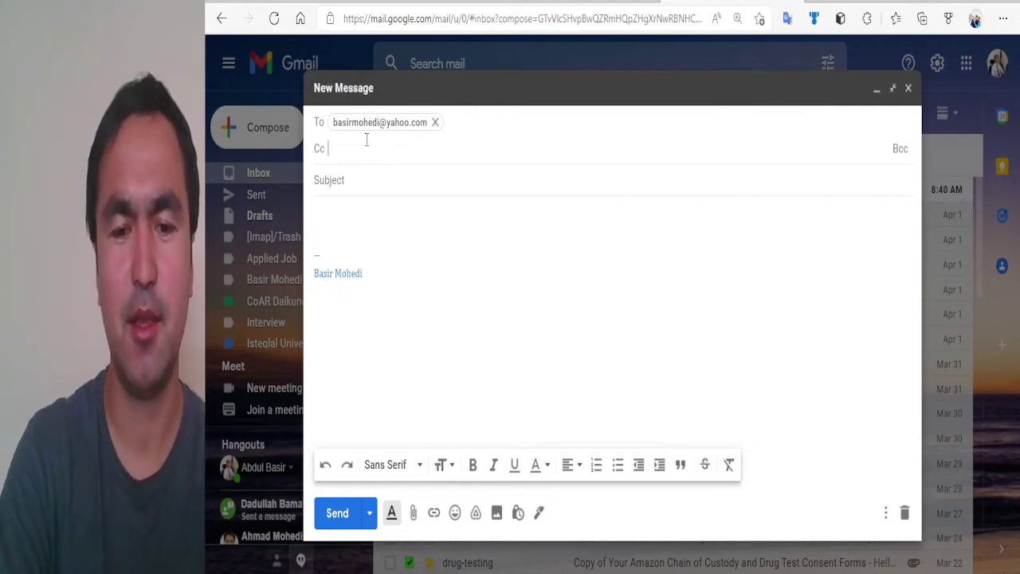
pyautogui.write('abm')
pyautogui.press('Return')
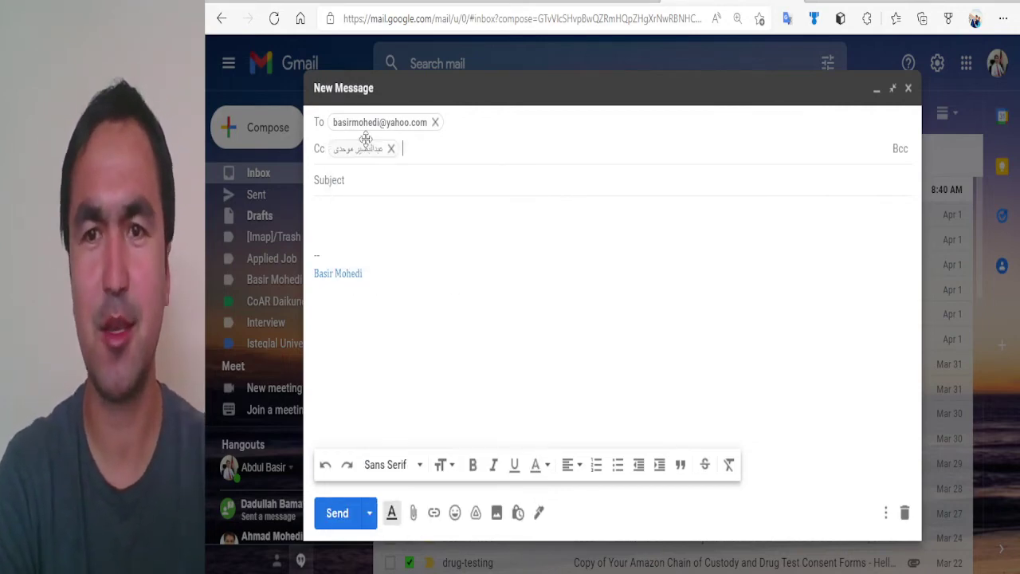
pyautogui.click(460, 124)
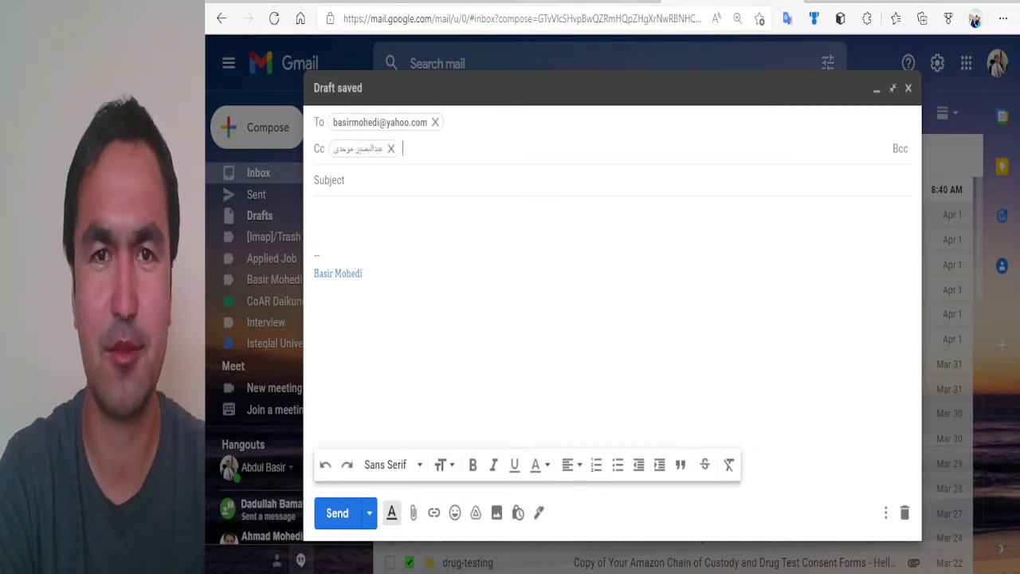
# Switch back to the Google Form and examine question 4 on the CC'd email address and its sample answer
pyautogui.hotkey('ctrl', 'Tab')
pyautogui.moveTo(400, 305); pyautogui.dragTo(836, 326)
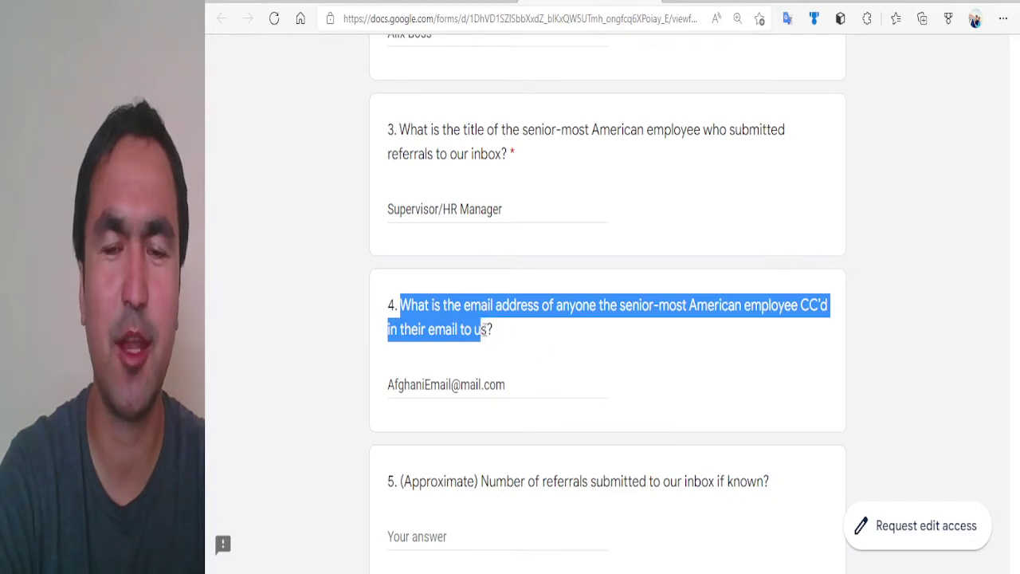
pyautogui.click(535, 393)
pyautogui.moveTo(452, 385); pyautogui.dragTo(331, 383)
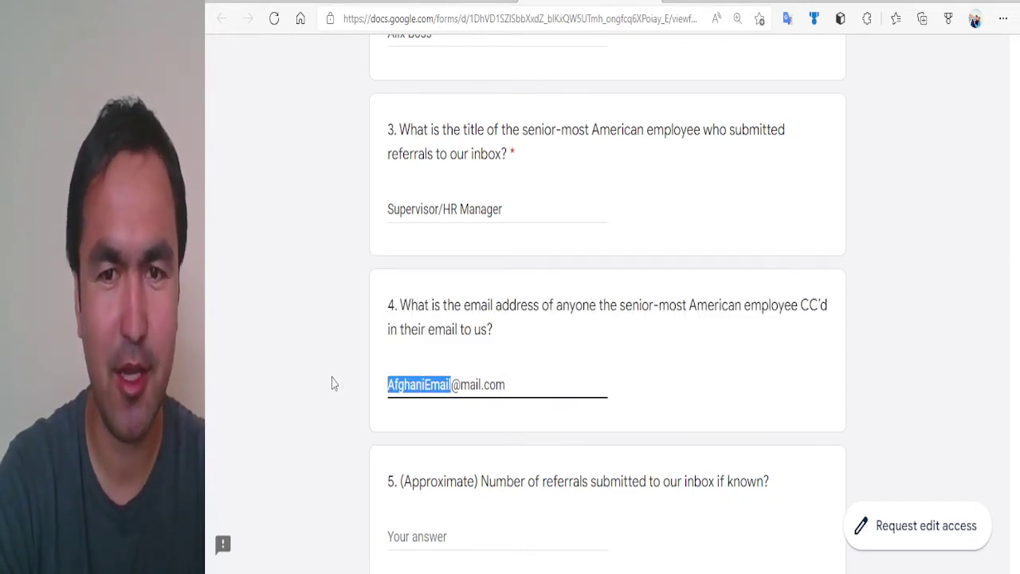
pyautogui.click(548, 389)
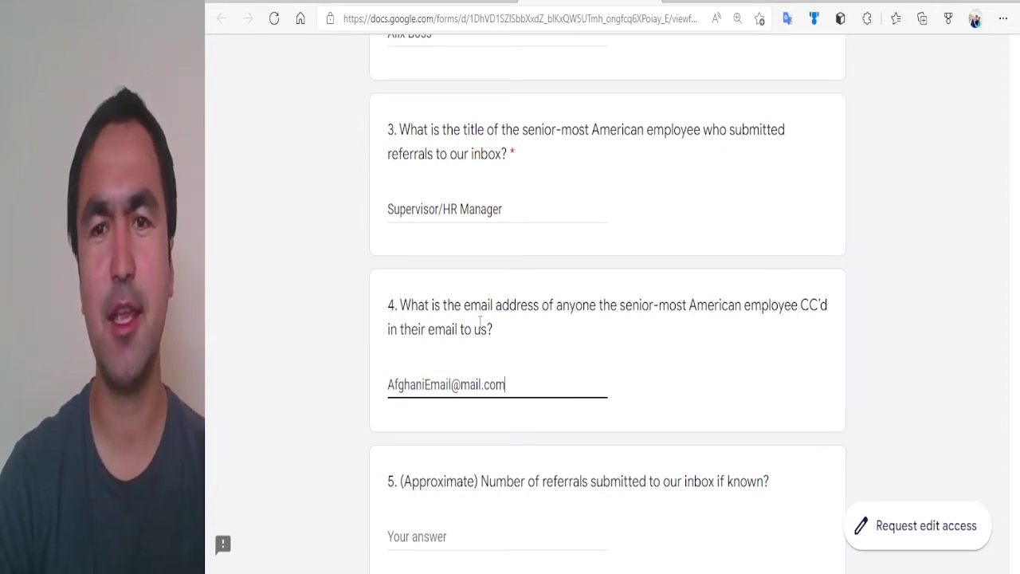
# Examine question 5 on the approximate number of referrals and question 6 on the first submission date, including its date format
pyautogui.scroll(-3, 512, 213)
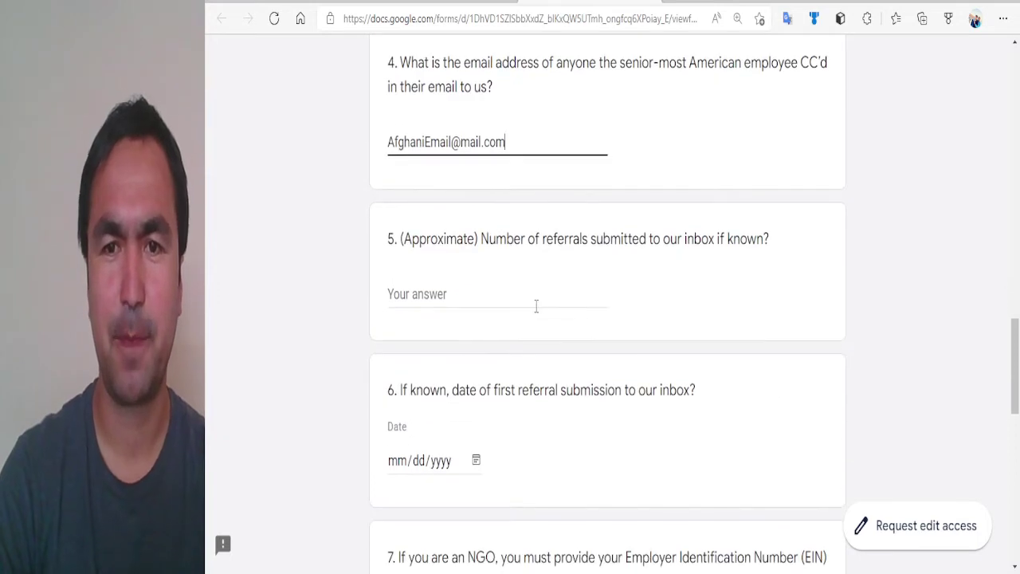
pyautogui.moveTo(403, 245); pyautogui.dragTo(785, 235)
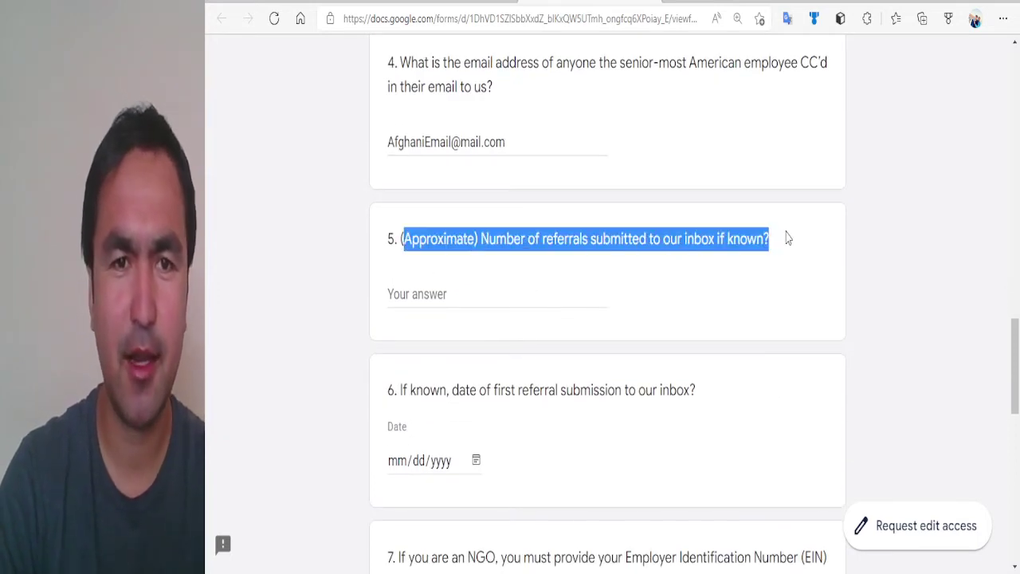
pyautogui.click(466, 297)
pyautogui.scroll(-1, 586, 314)
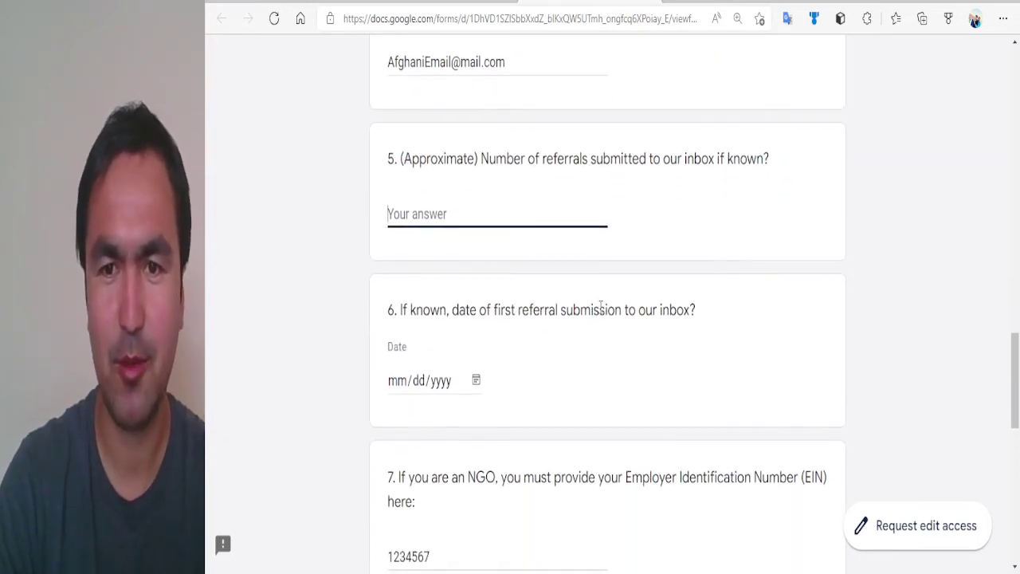
pyautogui.moveTo(399, 304); pyautogui.dragTo(776, 332)
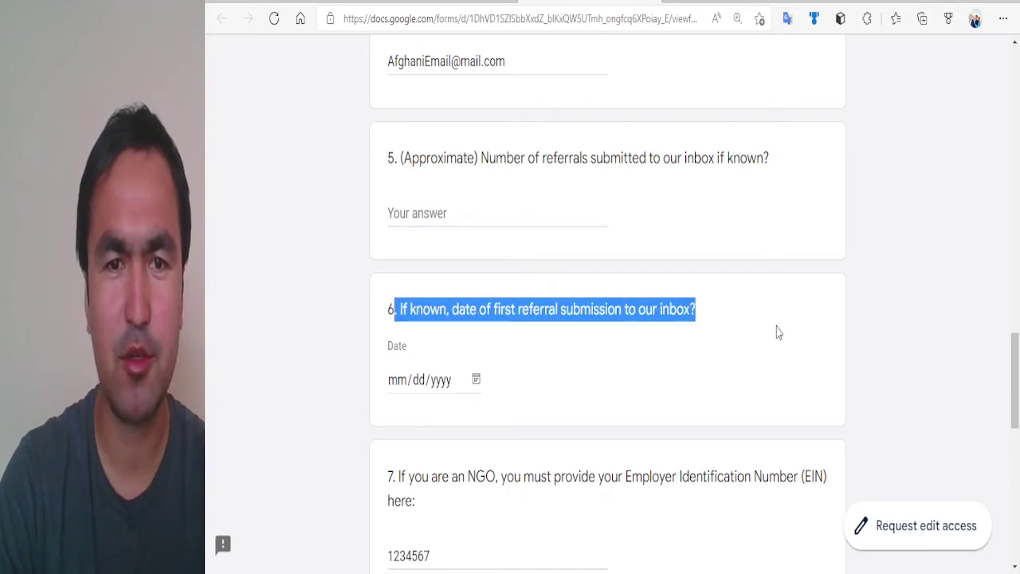
pyautogui.click(688, 341)
pyautogui.click(391, 380)
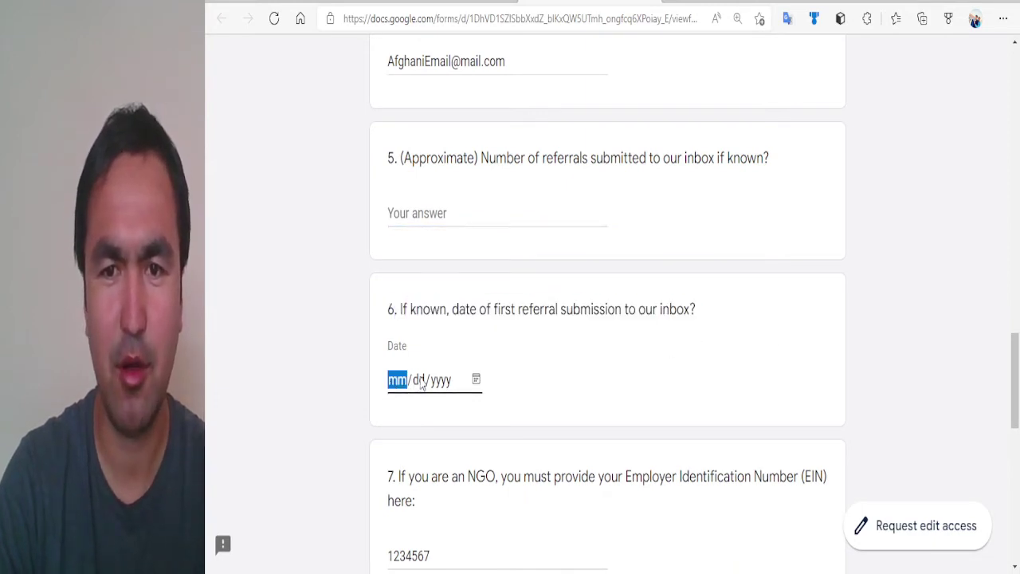
pyautogui.click(446, 382)
# Examine question 7 on the NGO's Employer Identification Number, its sample answer and the form's submission section
pyautogui.scroll(-3, 733, 397)
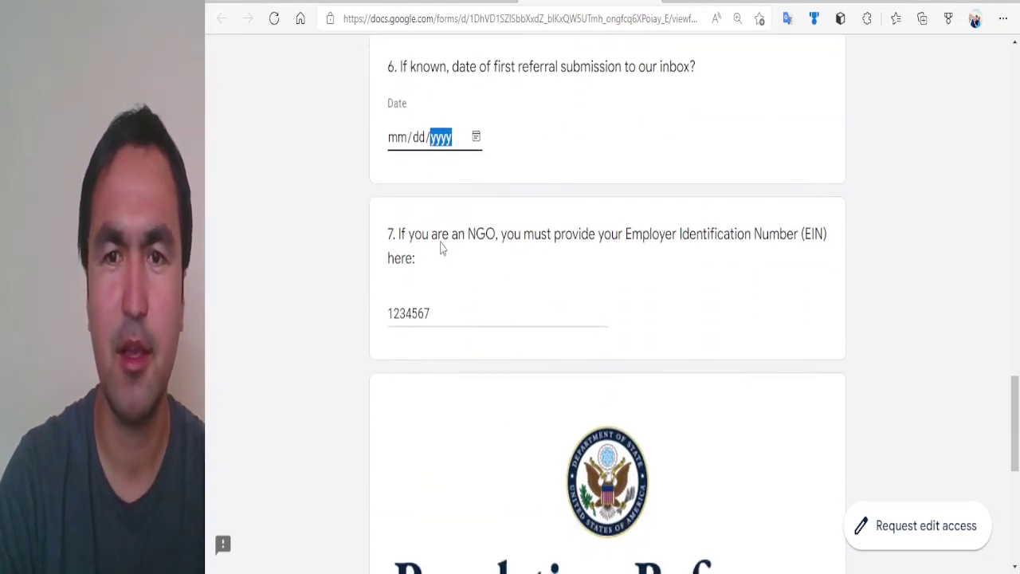
pyautogui.moveTo(398, 234); pyautogui.dragTo(803, 239)
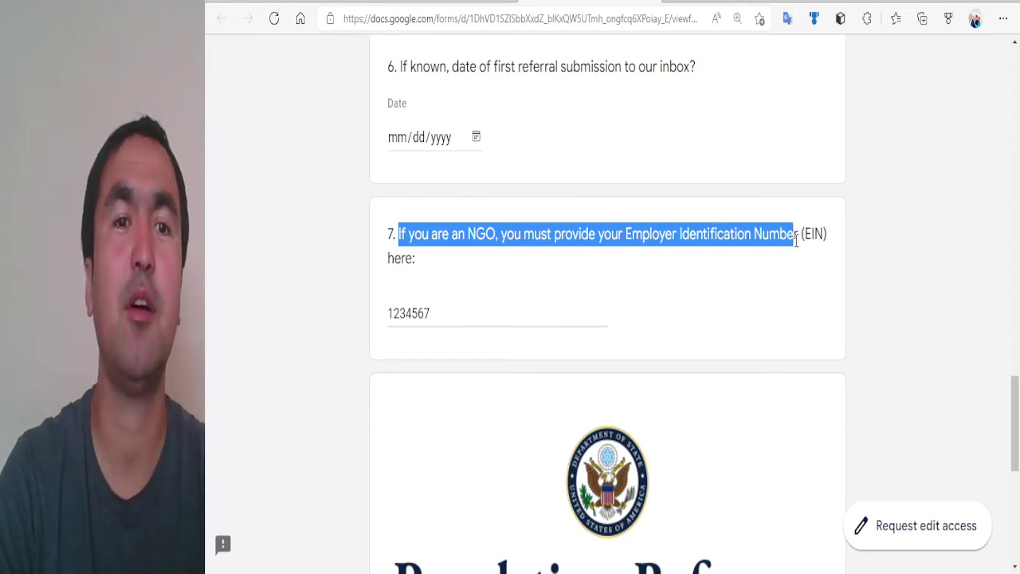
pyautogui.click(795, 241)
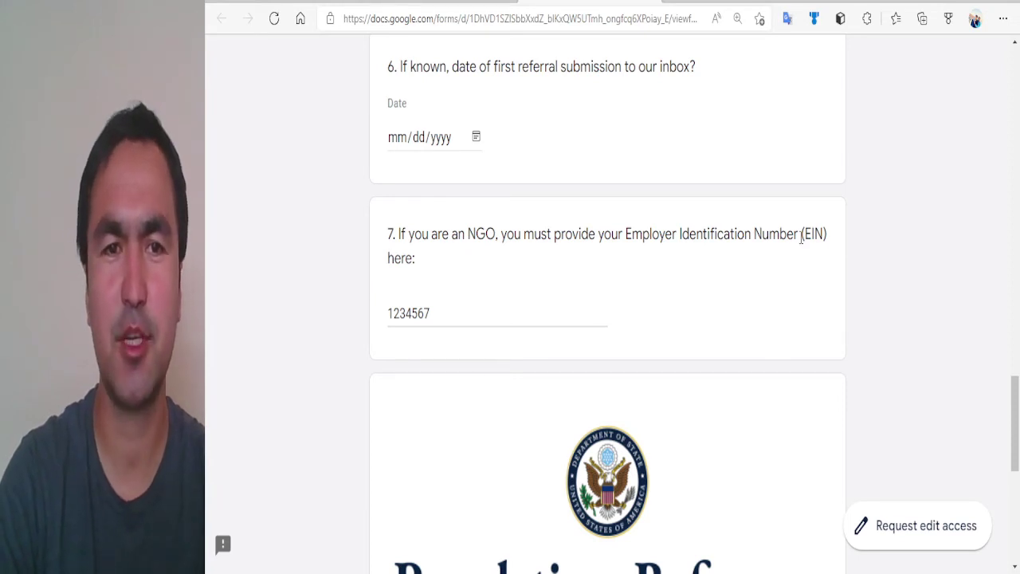
pyautogui.moveTo(431, 313); pyautogui.dragTo(279, 309)
pyautogui.click(388, 255)
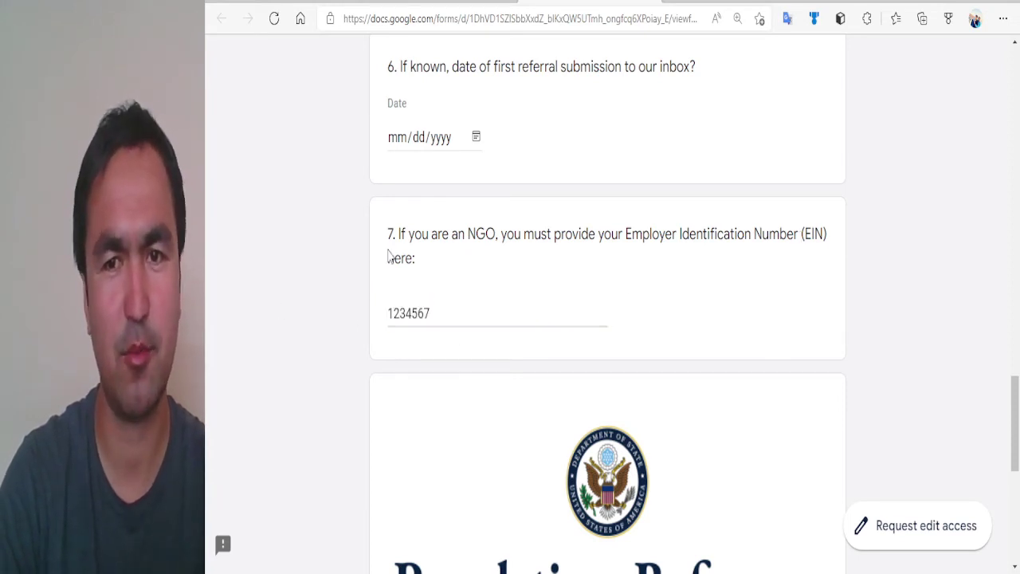
pyautogui.scroll(-5, 416, 246)
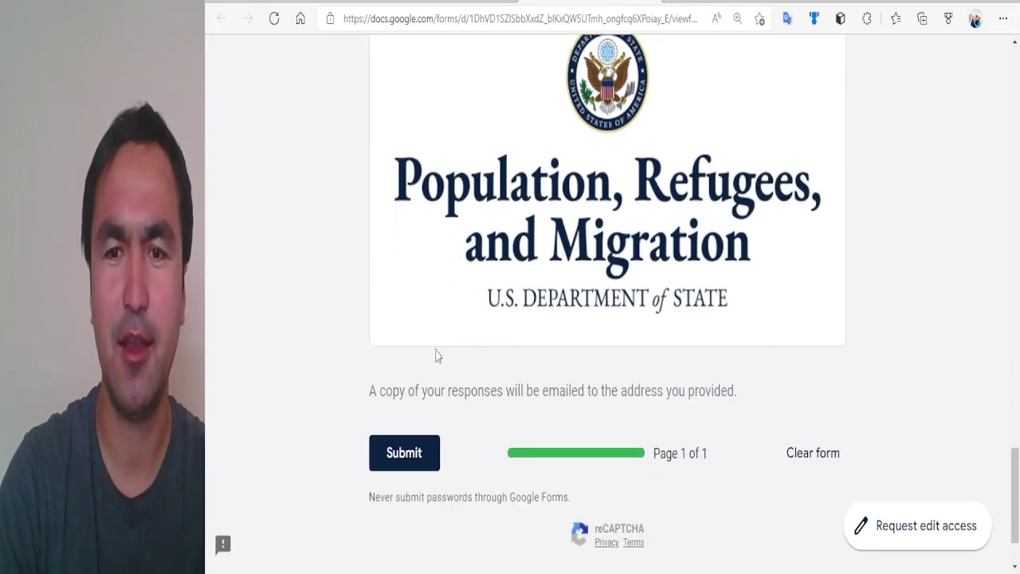
# Return to the beginning of the form and reduce the page zoom by one level
pyautogui.scroll(20, 669, 397)
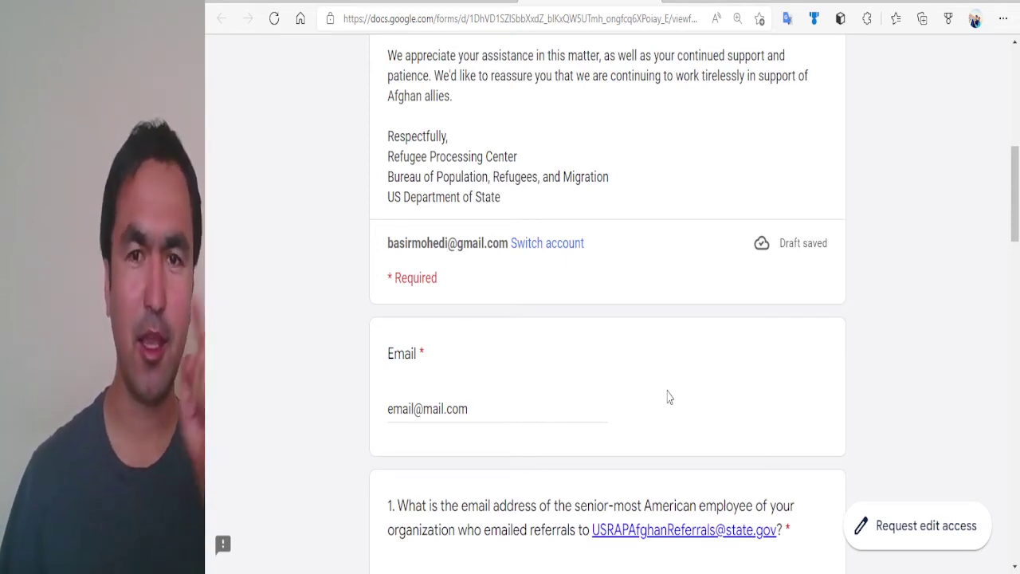
pyautogui.scroll(4, 575, 322)
pyautogui.scroll(3, 581, 285)
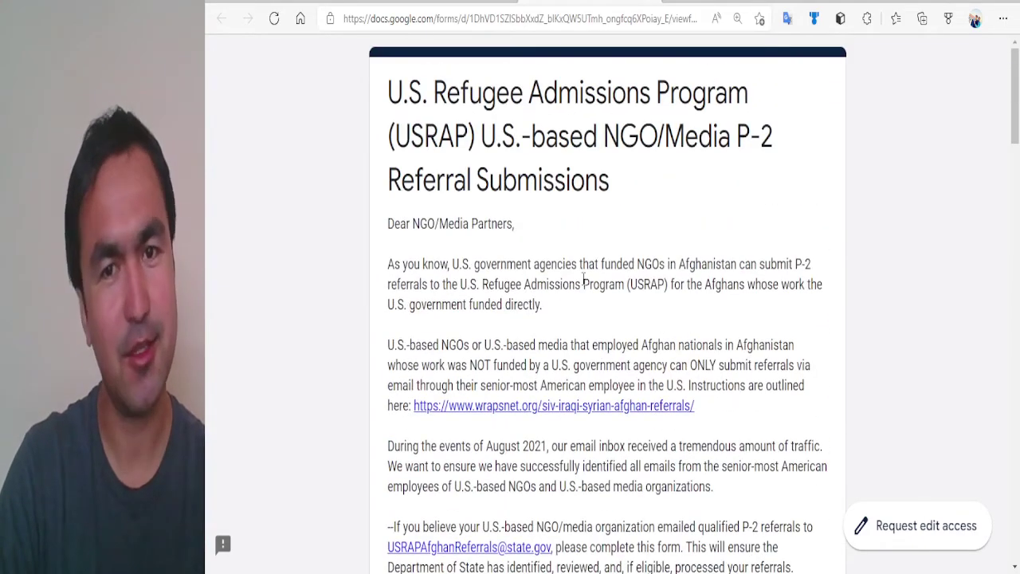
pyautogui.hotkey('ctrl', '-')
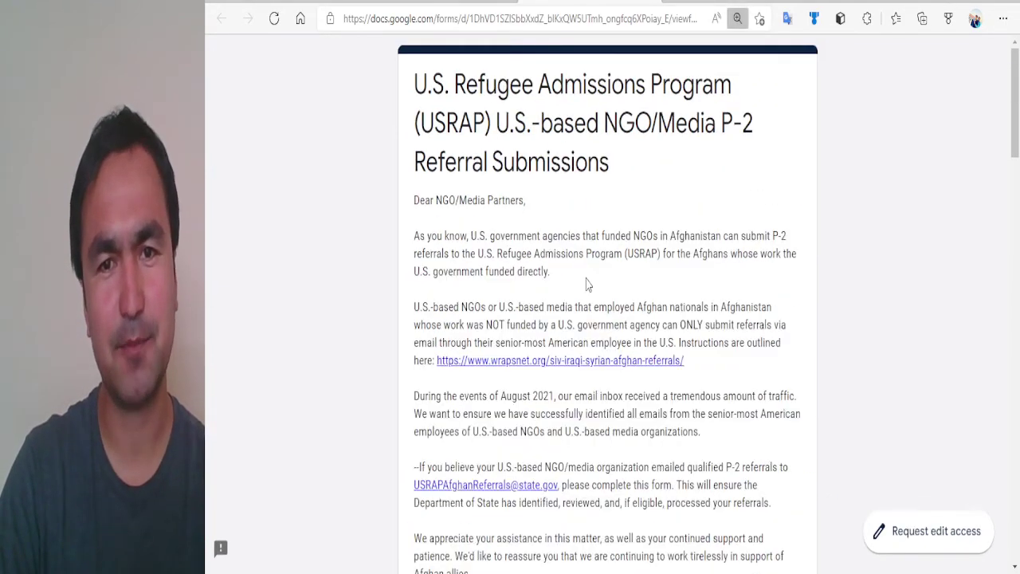
# Review the sample answers in the Email field and in question 1 on the senior-most American employee's email
pyautogui.scroll(-7, 584, 279)
pyautogui.scroll(-1, 581, 276)
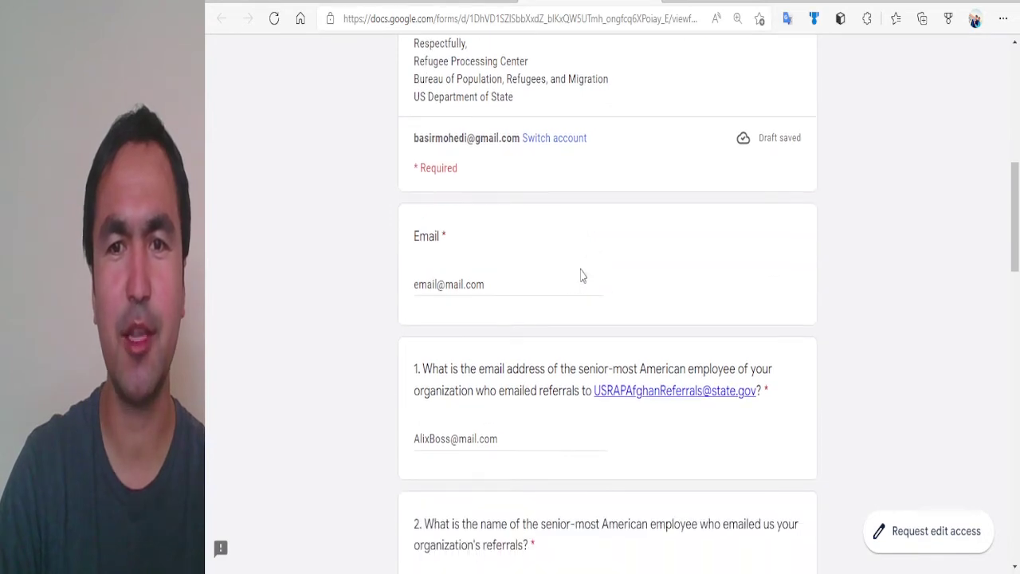
pyautogui.moveTo(523, 287); pyautogui.dragTo(282, 282)
pyautogui.click(257, 270)
pyautogui.scroll(-3, 509, 344)
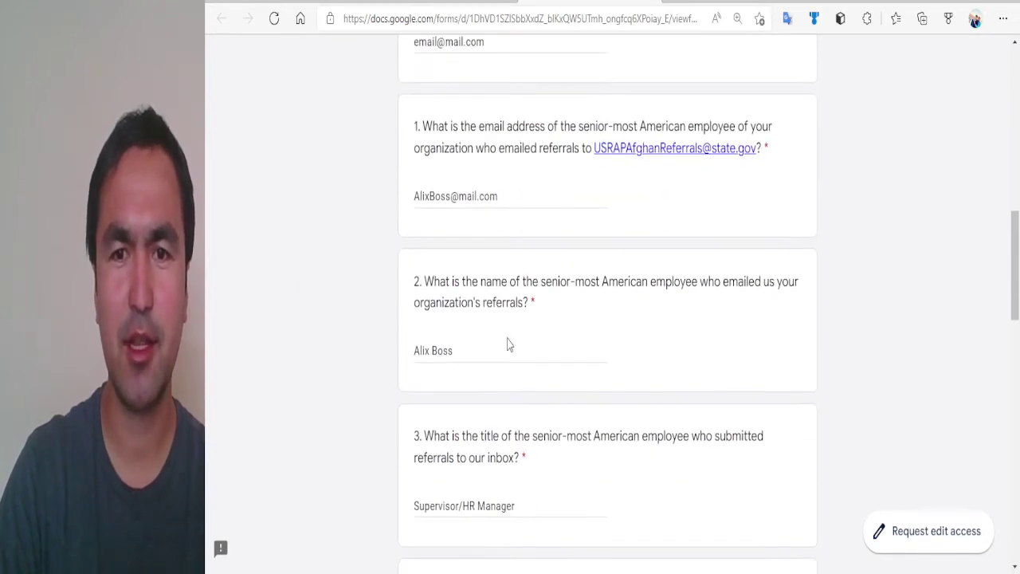
pyautogui.moveTo(516, 199); pyautogui.dragTo(346, 196)
pyautogui.click(291, 196)
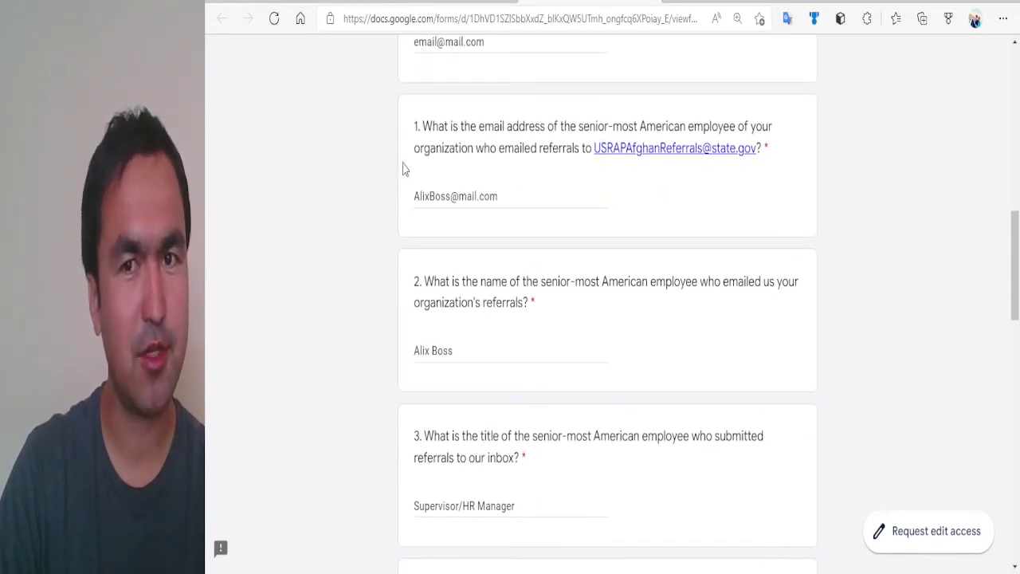
# Review the sample answers to questions 2, 3 and 4 on the employee's name, title and CC'd email address
pyautogui.moveTo(492, 344); pyautogui.dragTo(389, 351)
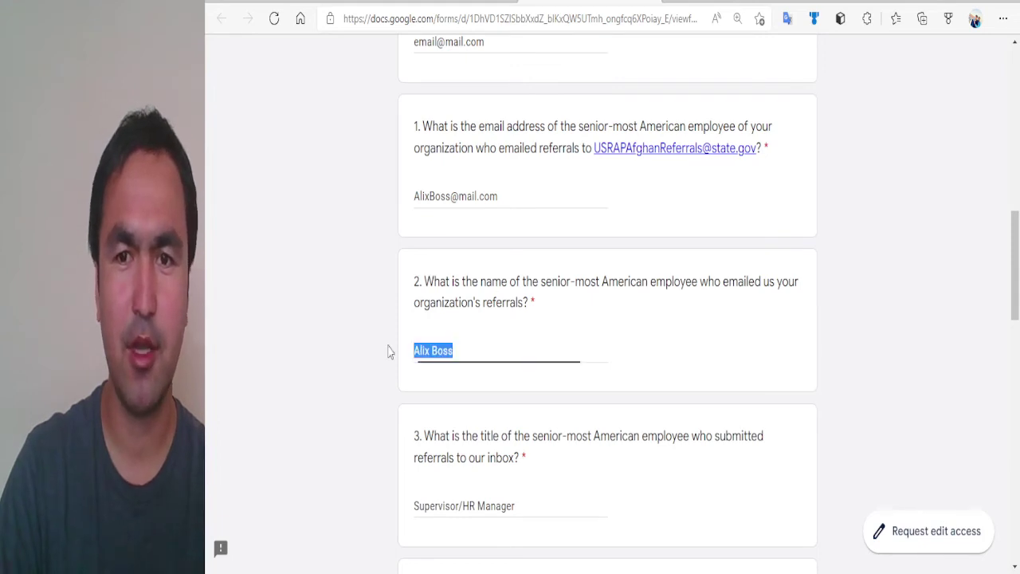
pyautogui.click(262, 349)
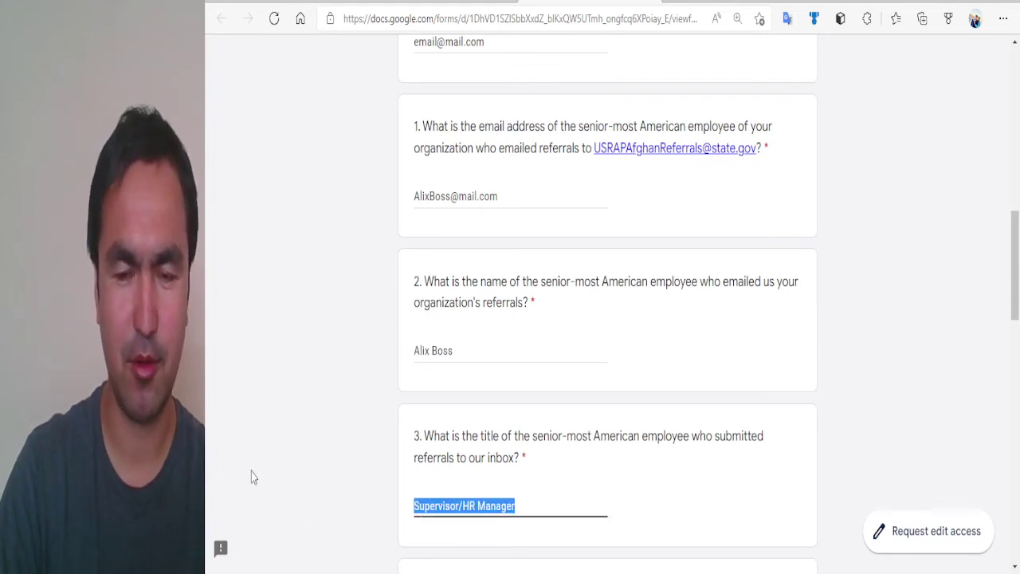
pyautogui.click(283, 386)
pyautogui.scroll(-4, 303, 383)
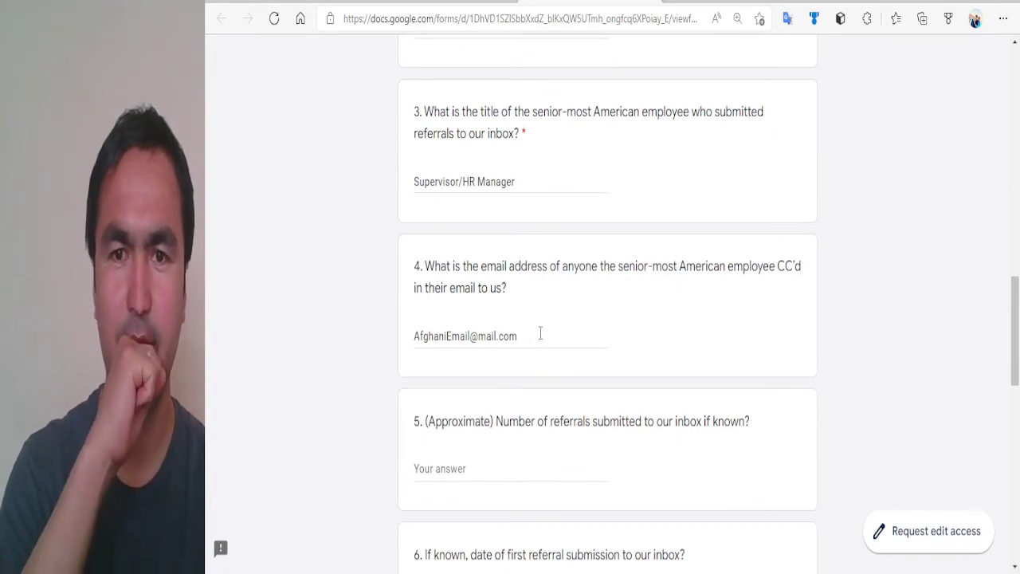
pyautogui.moveTo(540, 333); pyautogui.dragTo(405, 353)
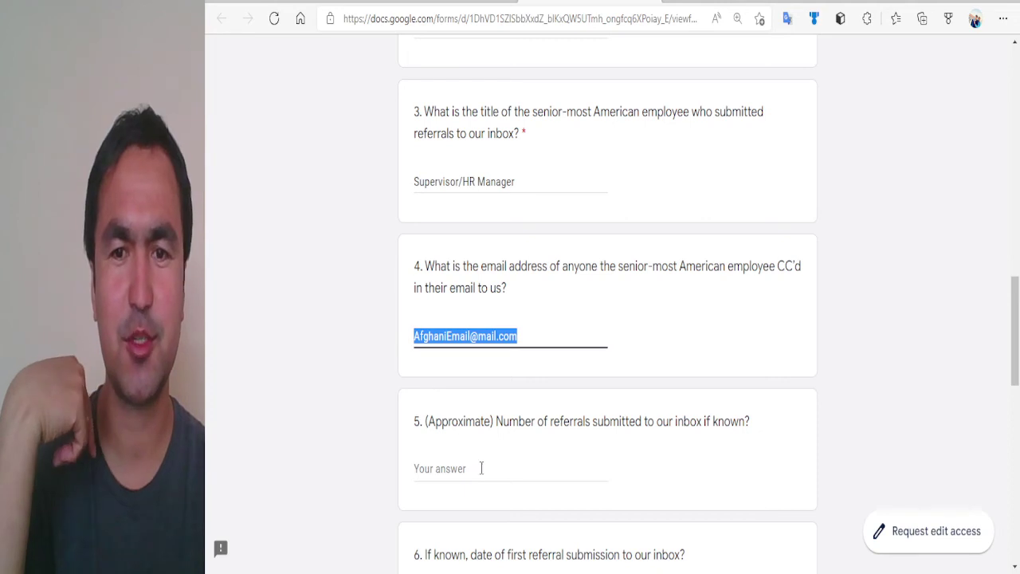
# Review the date question, the sample Employer Identification Number answer and the submission section at the end of the form
pyautogui.scroll(-4, 481, 468)
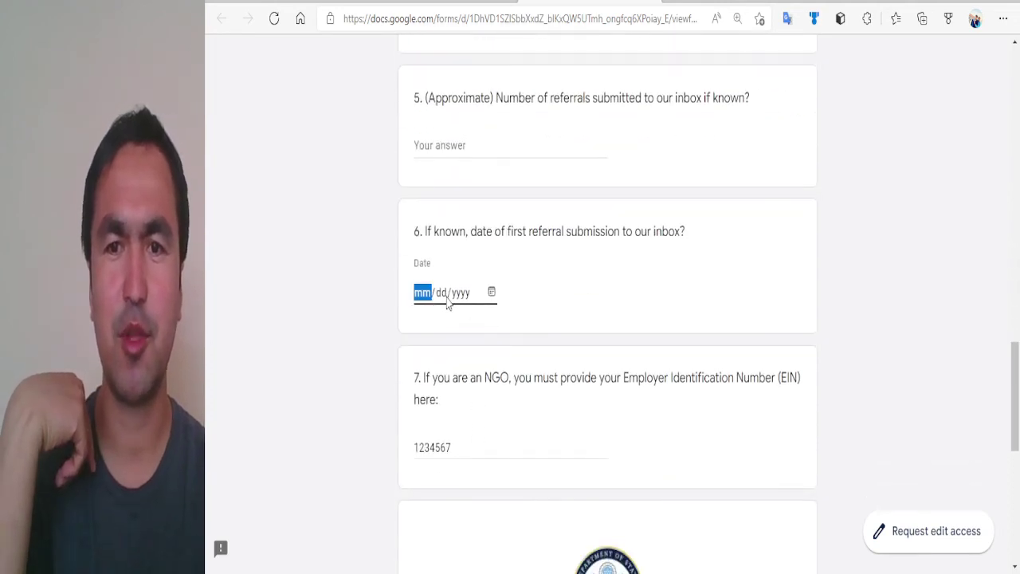
pyautogui.click(464, 295)
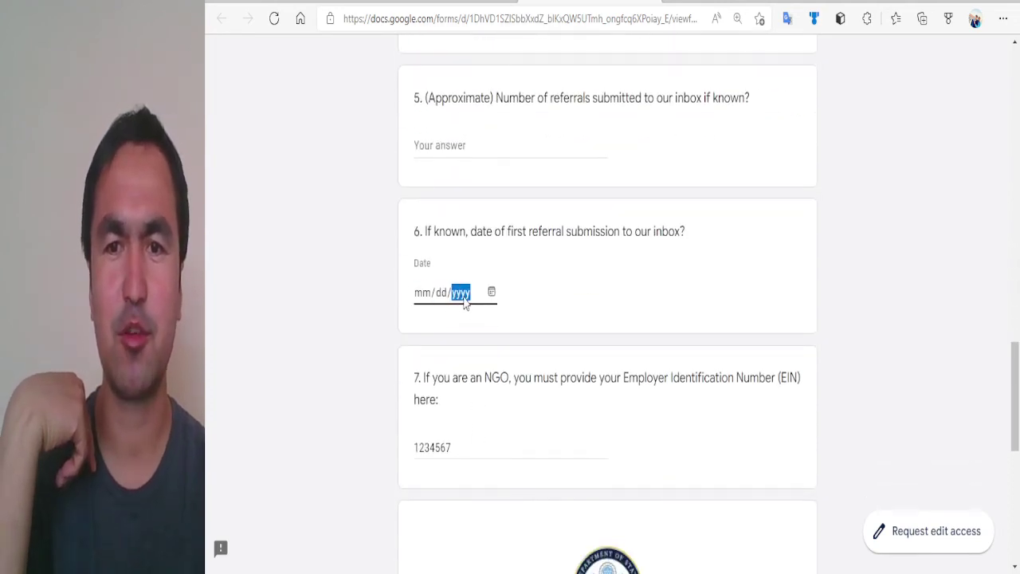
pyautogui.click(492, 455)
pyautogui.moveTo(458, 447); pyautogui.dragTo(342, 439)
pyautogui.click(329, 411)
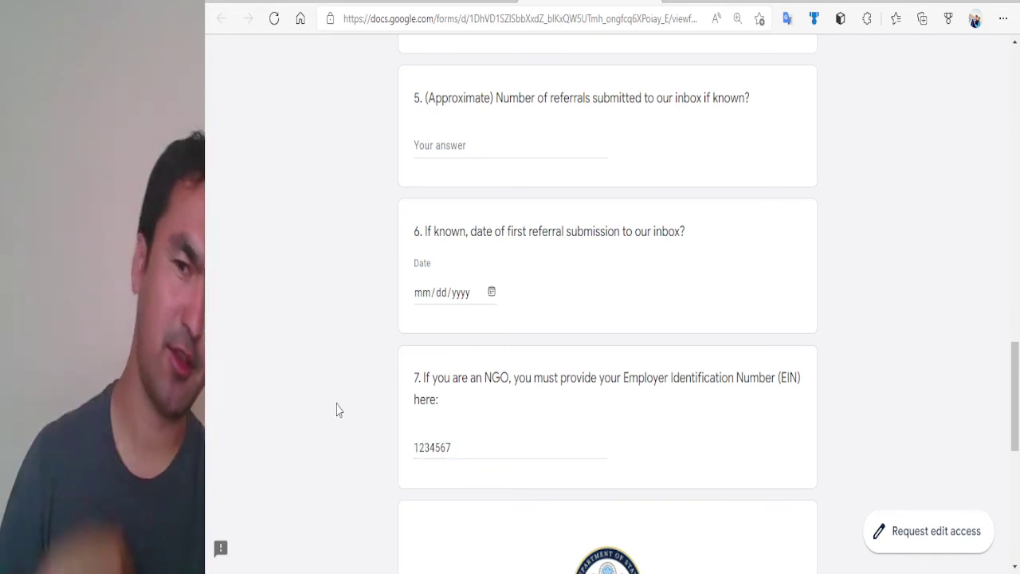
pyautogui.scroll(-4, 351, 407)
pyautogui.scroll(-3, 478, 382)
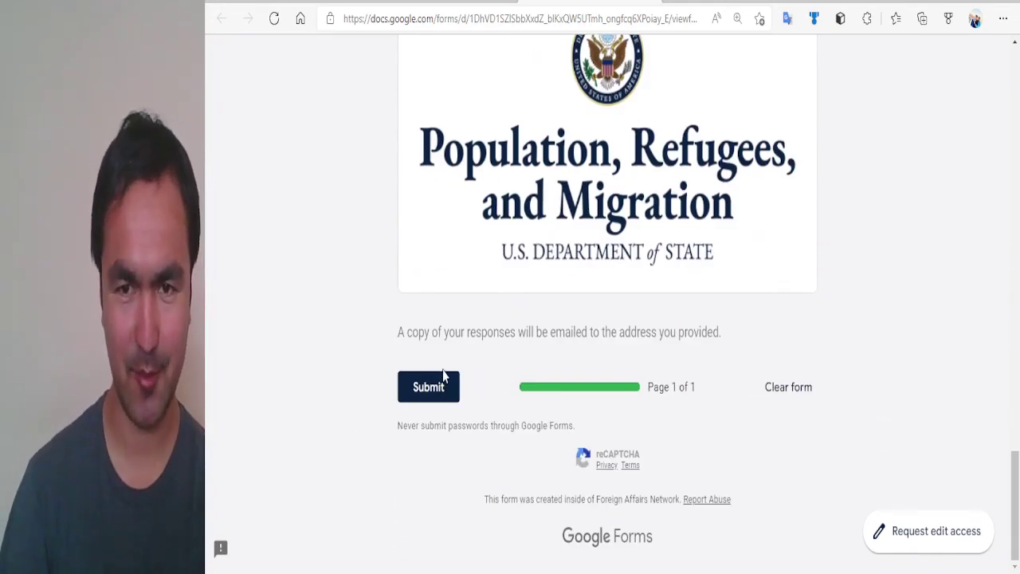
# Revisit the form's introduction and look over the Afghan referral instructions page and home page on wrapsnet.org
pyautogui.scroll(15, 335, 307)
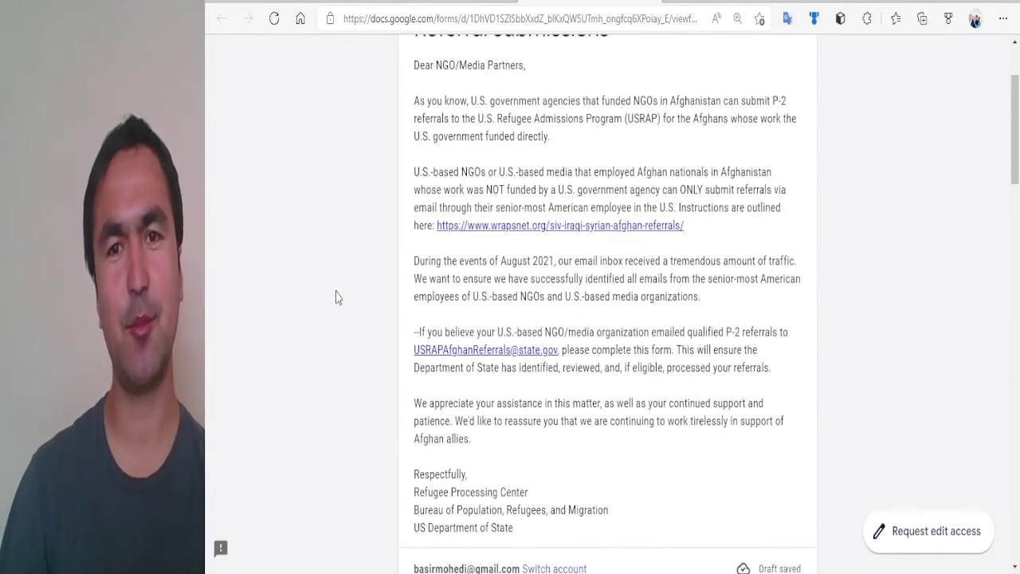
pyautogui.scroll(2, 335, 297)
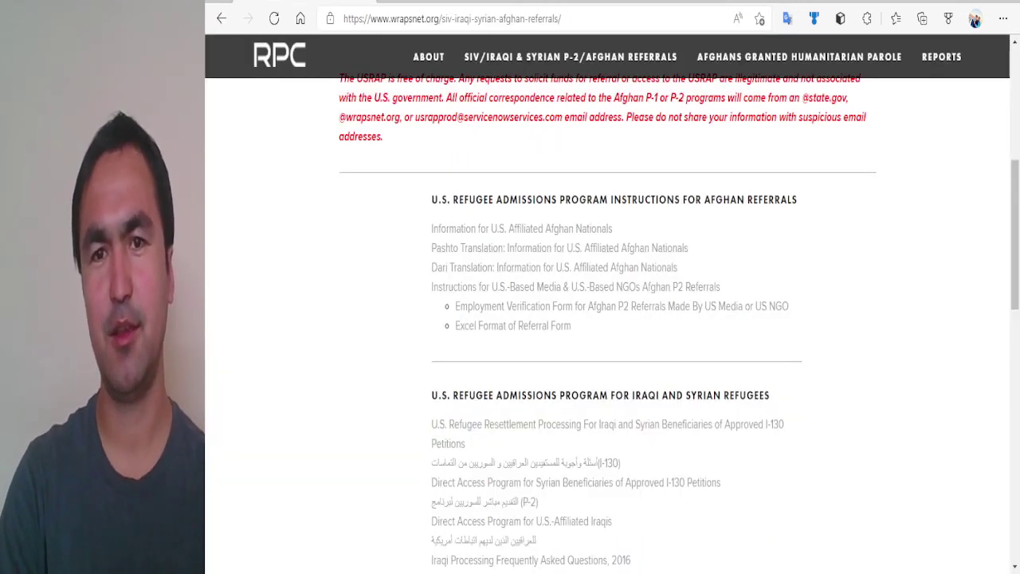
pyautogui.scroll(5, 333, 299)
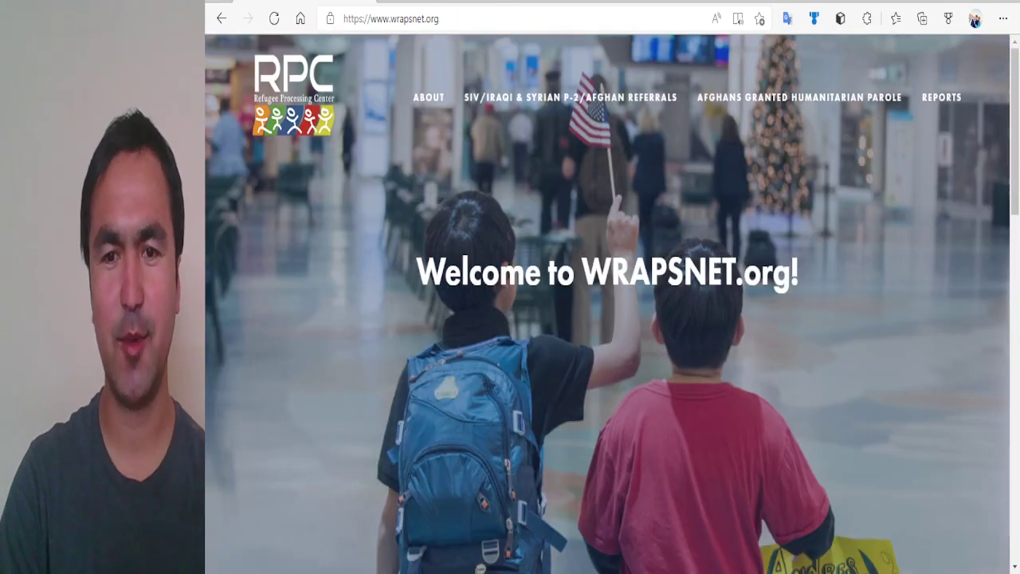